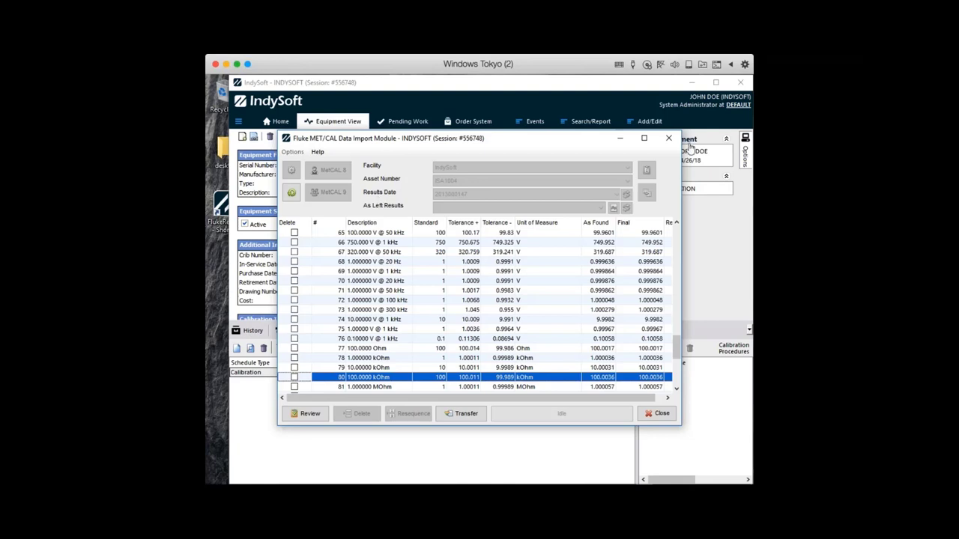
- Close the Fluke MET/CAL Data Import Module after reviewing its imported results
click(669, 138)
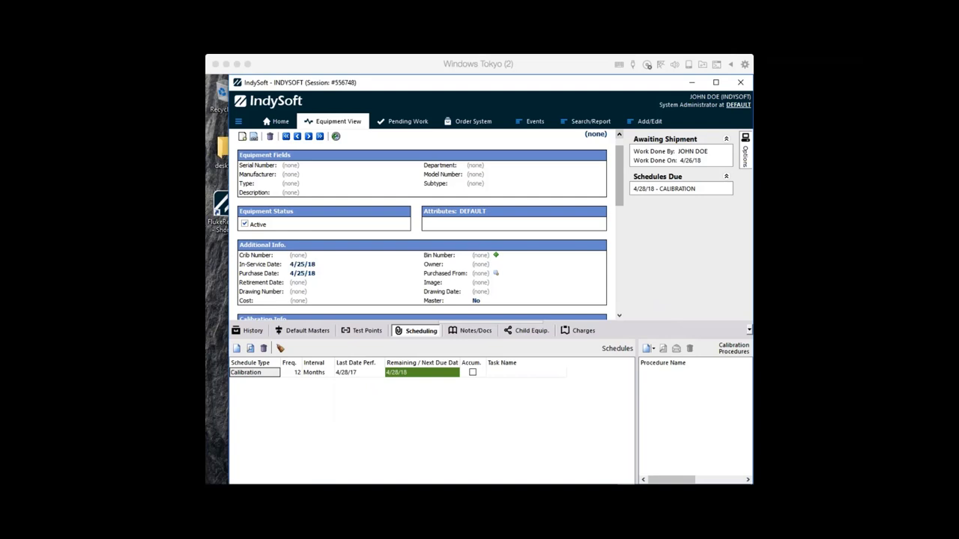
- Show the asset's test points, keeping Fluke MET/CAL Procedure as the test point source
click(296, 424)
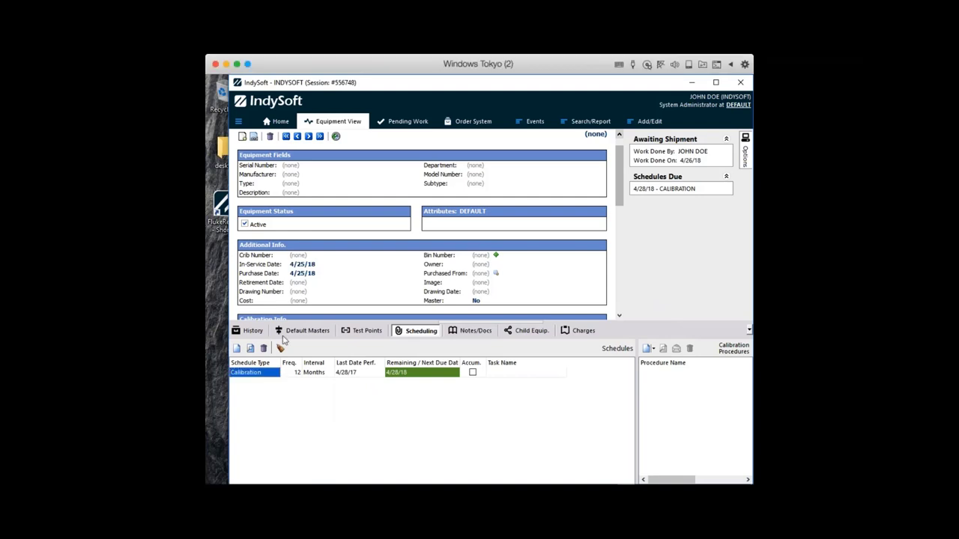
click(363, 332)
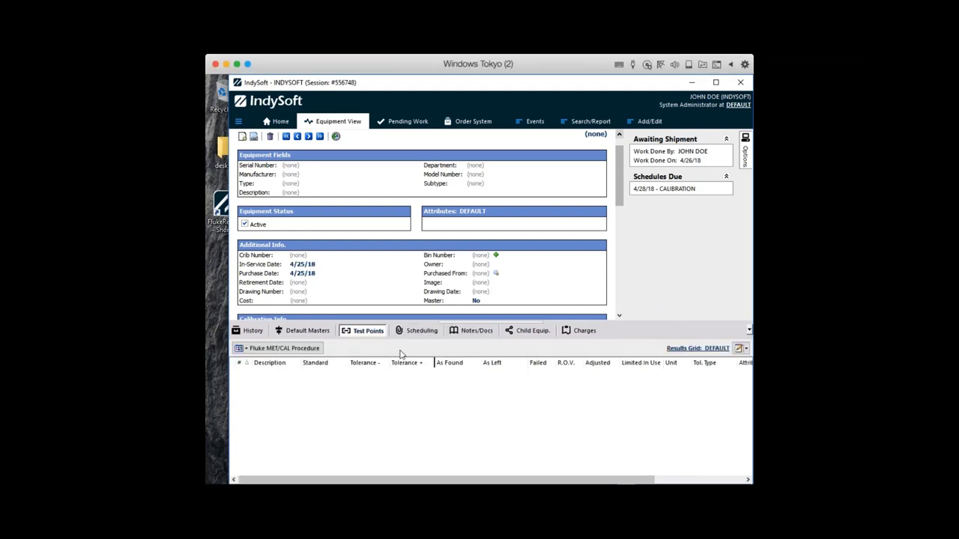
click(312, 349)
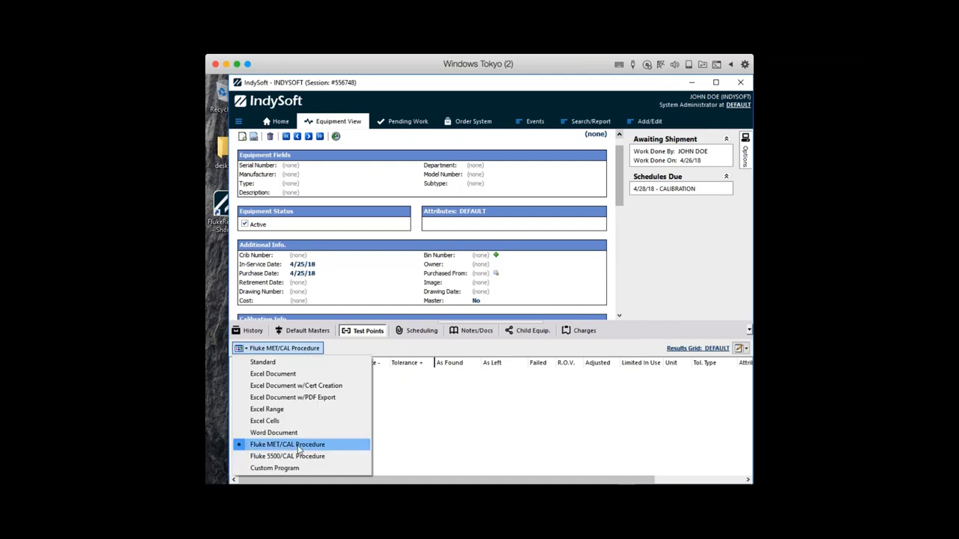
click(471, 429)
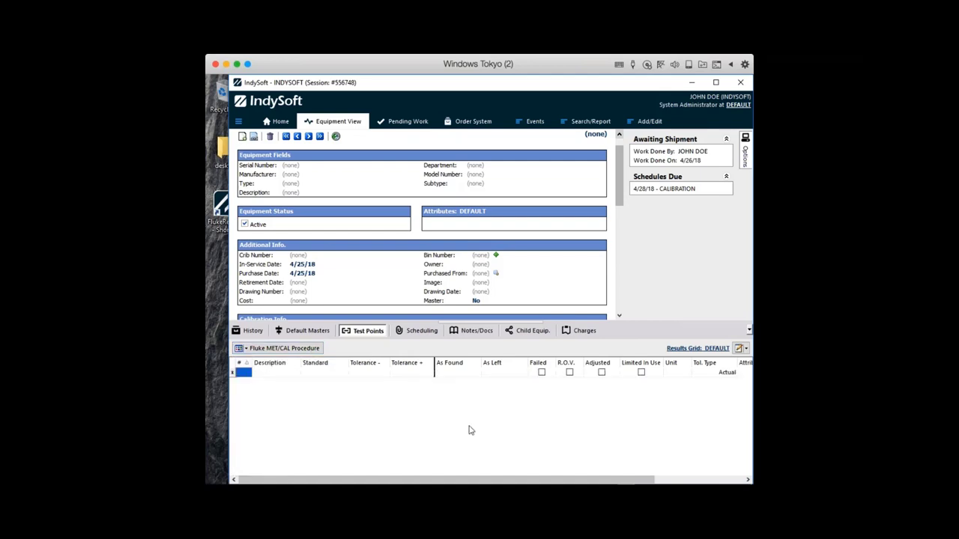
click(538, 122)
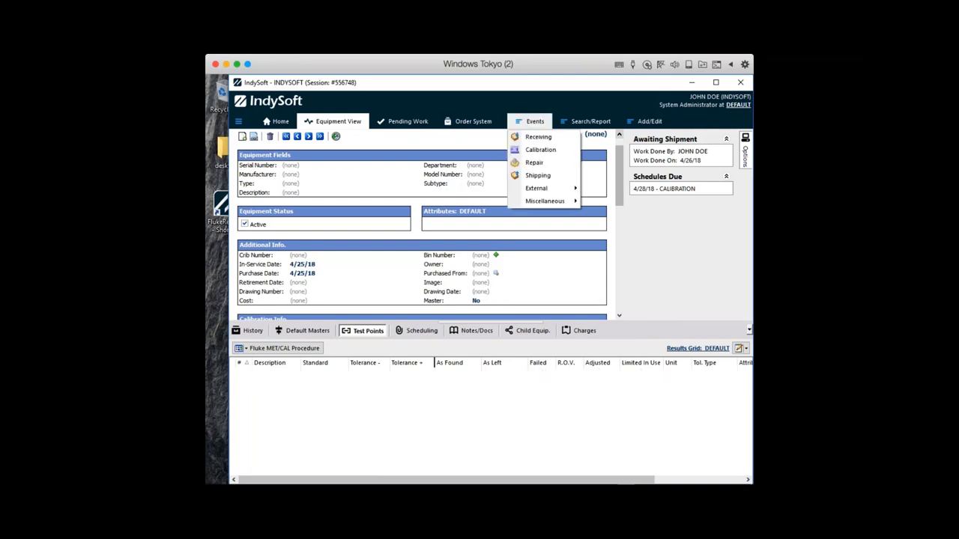
- Start a Calibration event for ISA1004 and advance past Event Fields, Documents, Charges and Masters
click(539, 152)
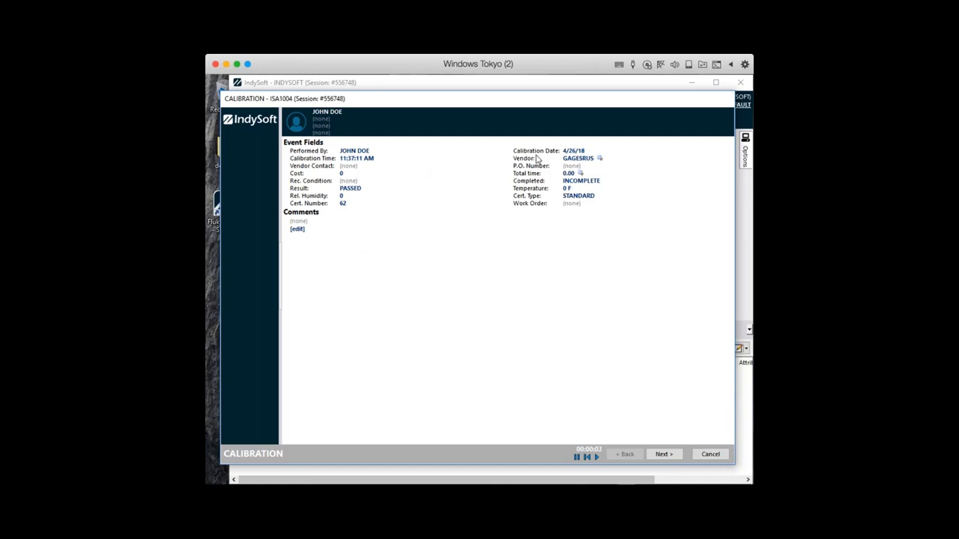
click(664, 451)
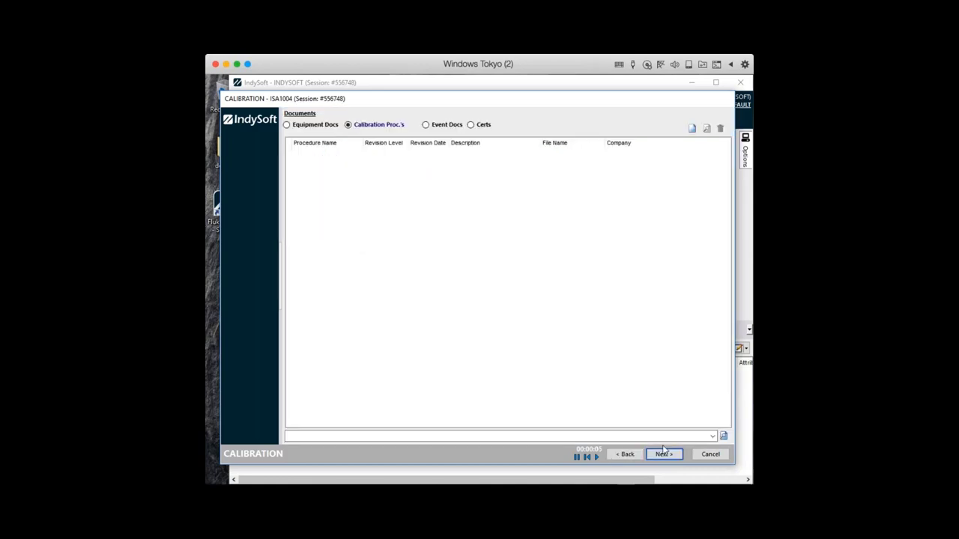
click(663, 451)
click(663, 451)
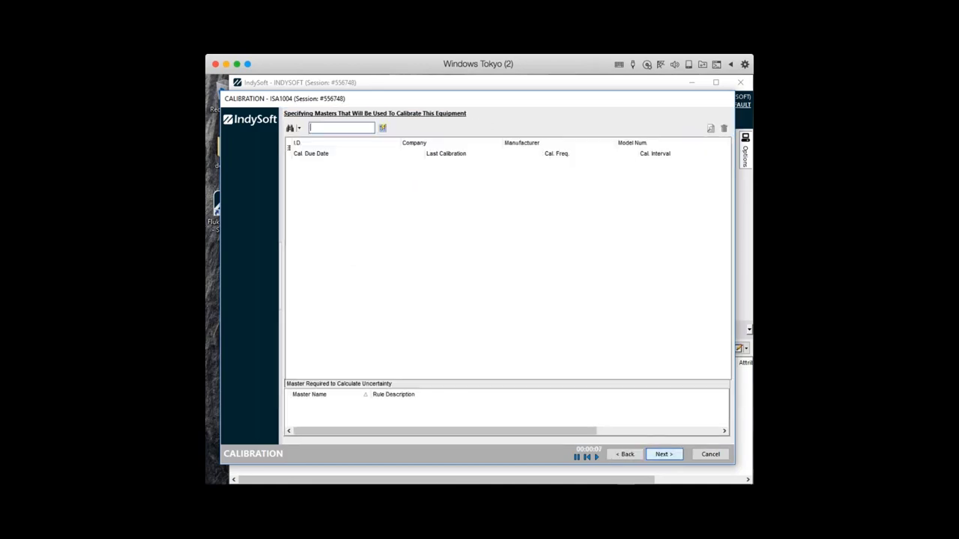
click(663, 454)
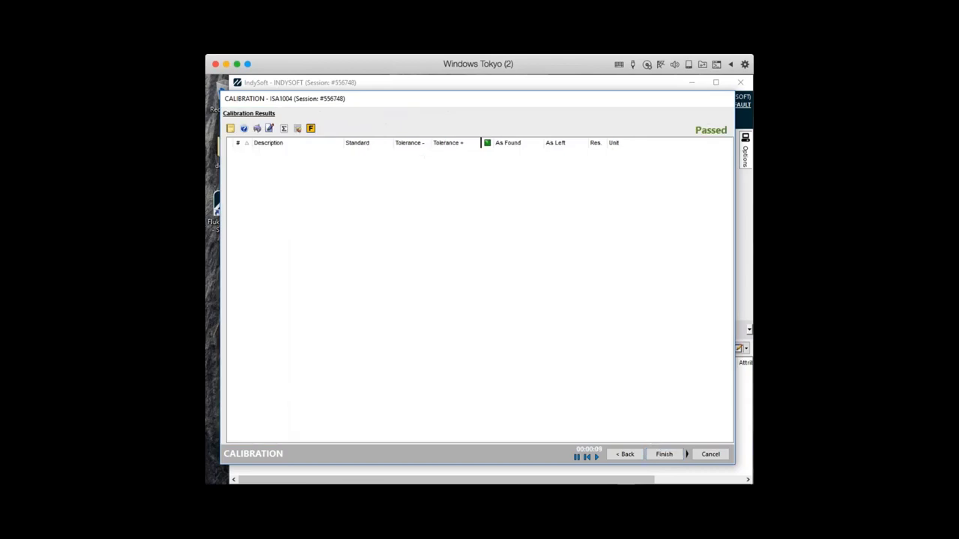
- Launch the Fluke MET/CAL Data Import Module from the Calibration Results toolbar
click(311, 129)
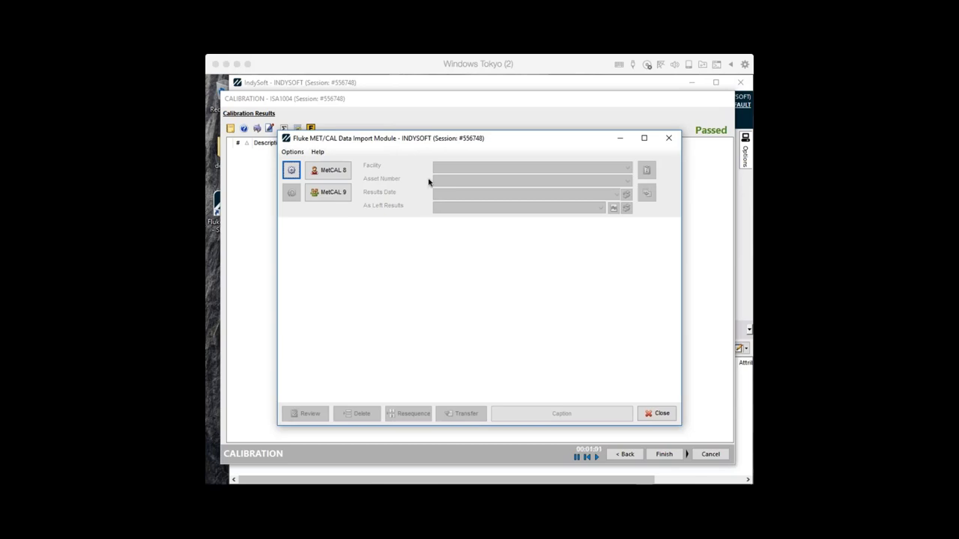
- Pick MET/CAL 9, facility IndySoft and asset ISA1004, then launch Fluke and dismiss its prompt
click(321, 196)
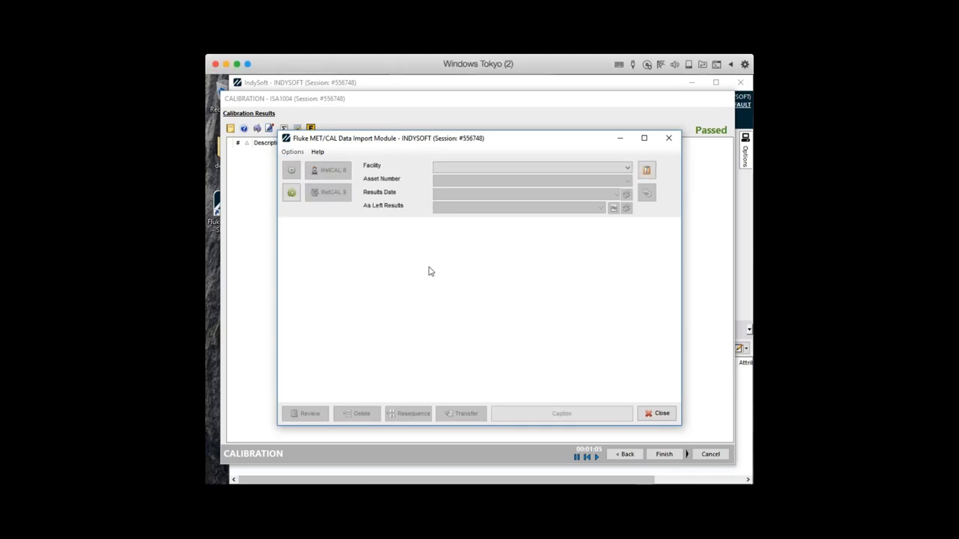
click(475, 168)
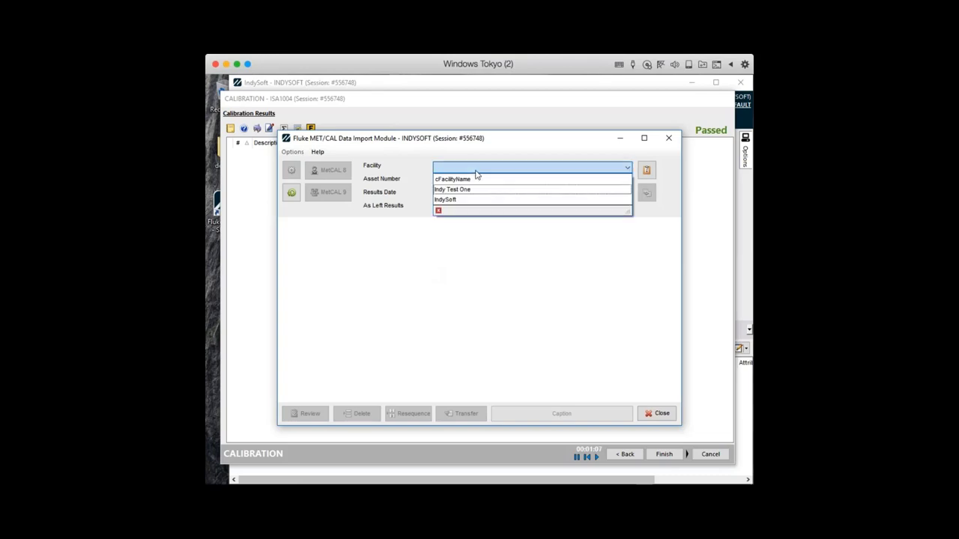
click(466, 200)
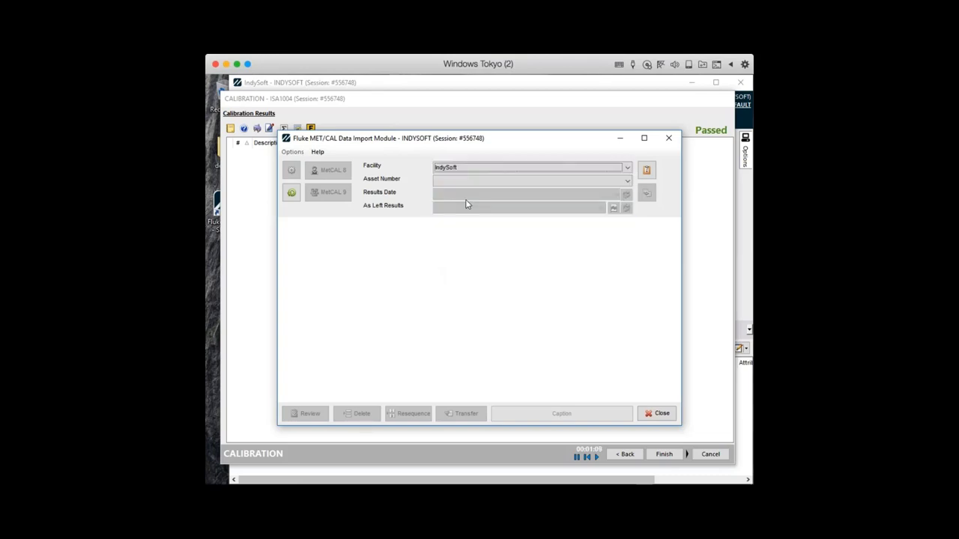
click(468, 182)
text(ISA1004)
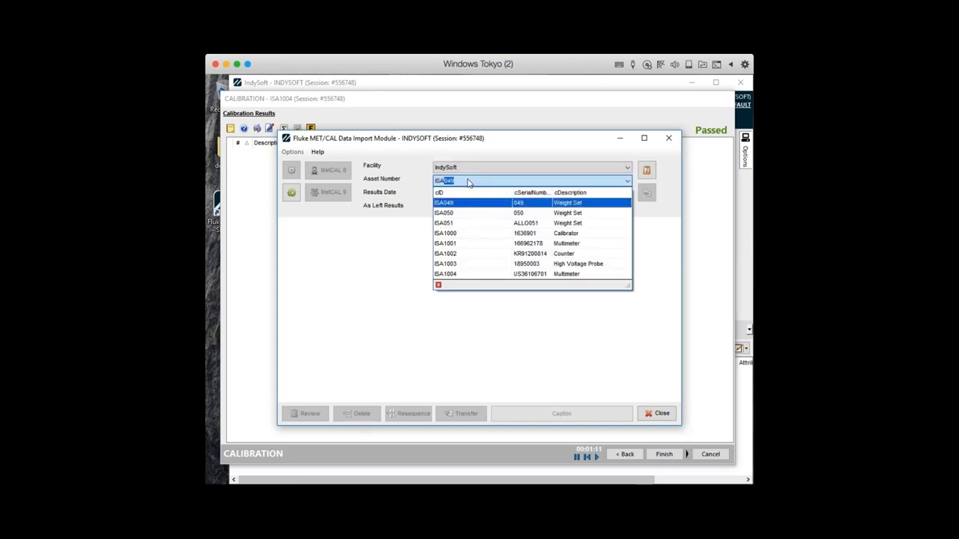
key(Return)
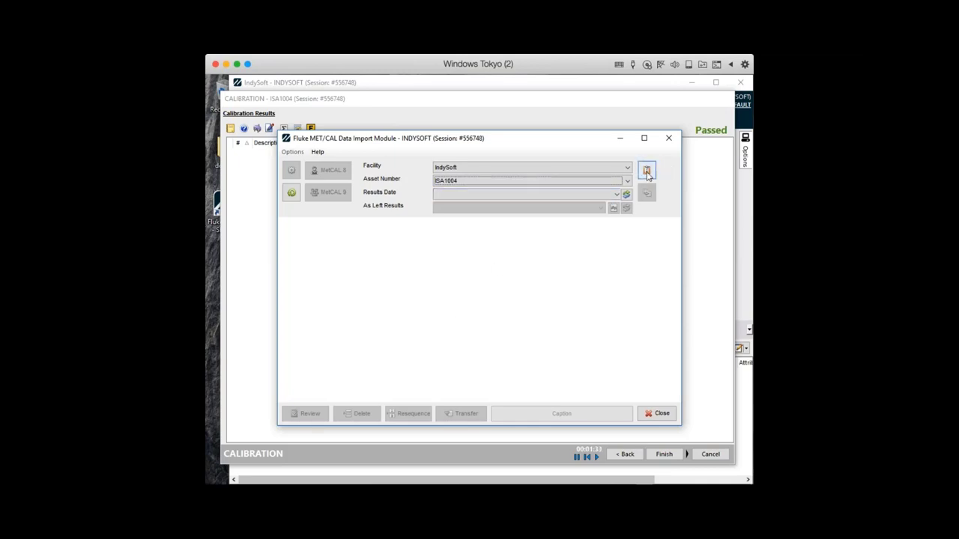
click(647, 172)
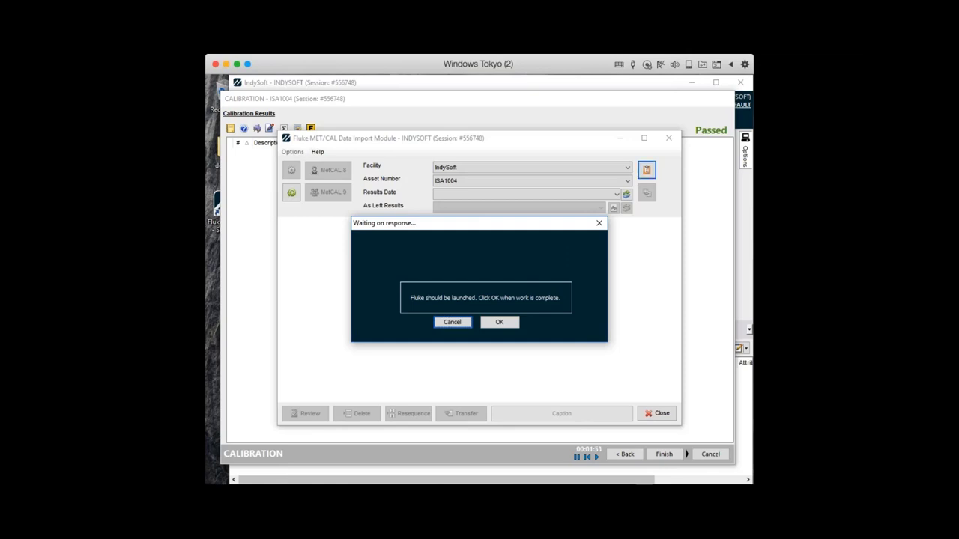
click(600, 224)
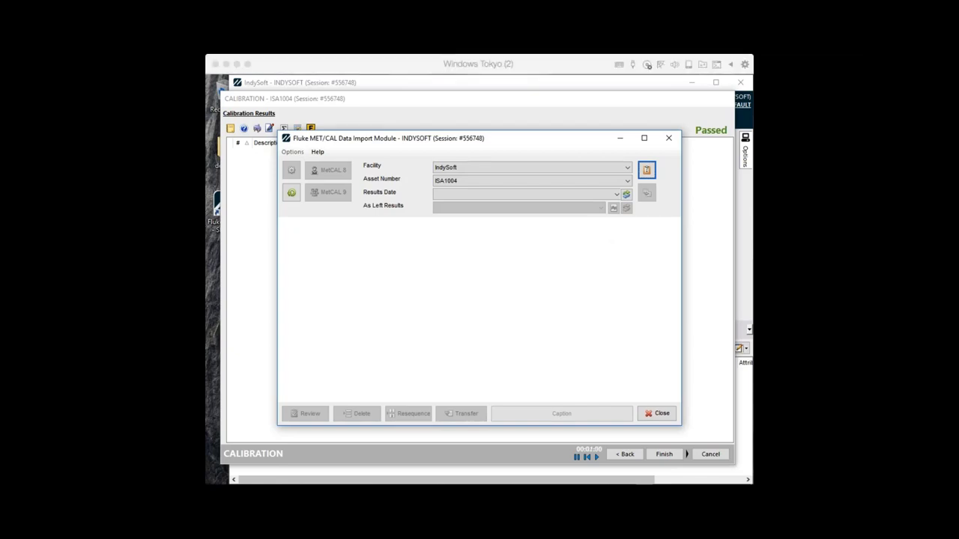
click(577, 196)
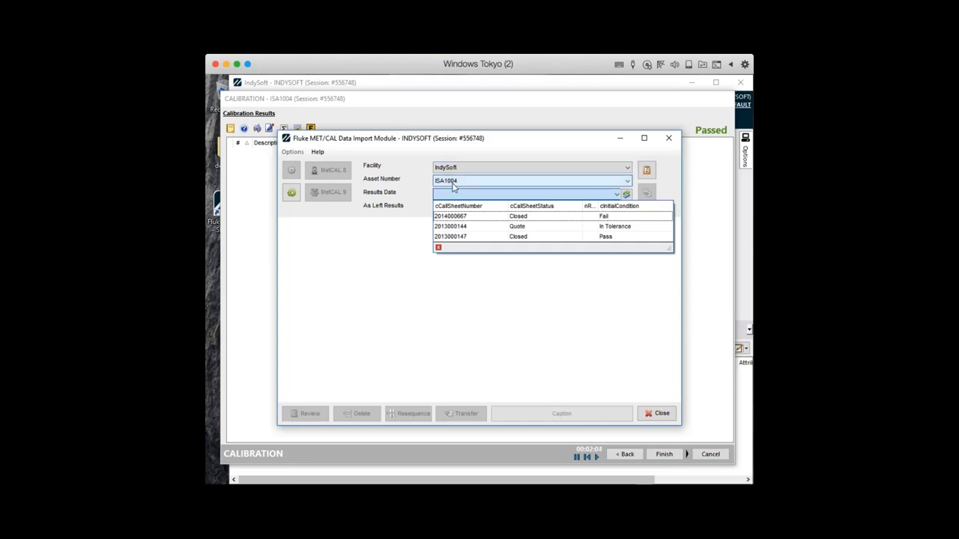
click(456, 236)
click(466, 196)
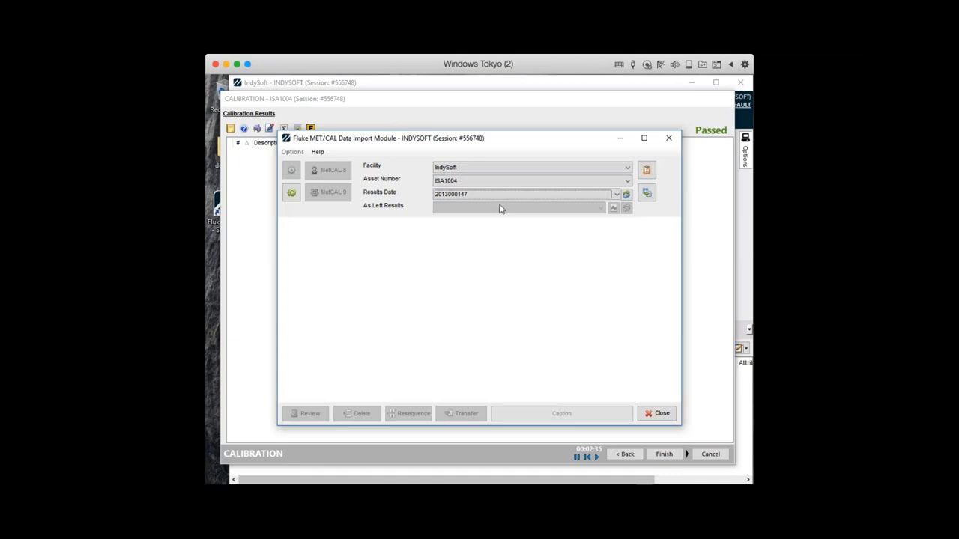
click(649, 194)
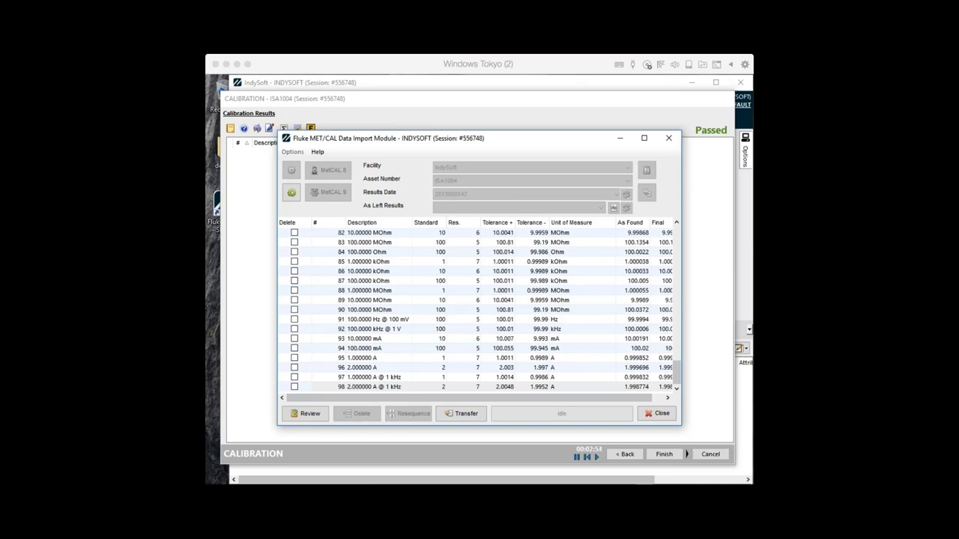
- Check the imported results for errors, then transfer them into the calibration event
click(302, 417)
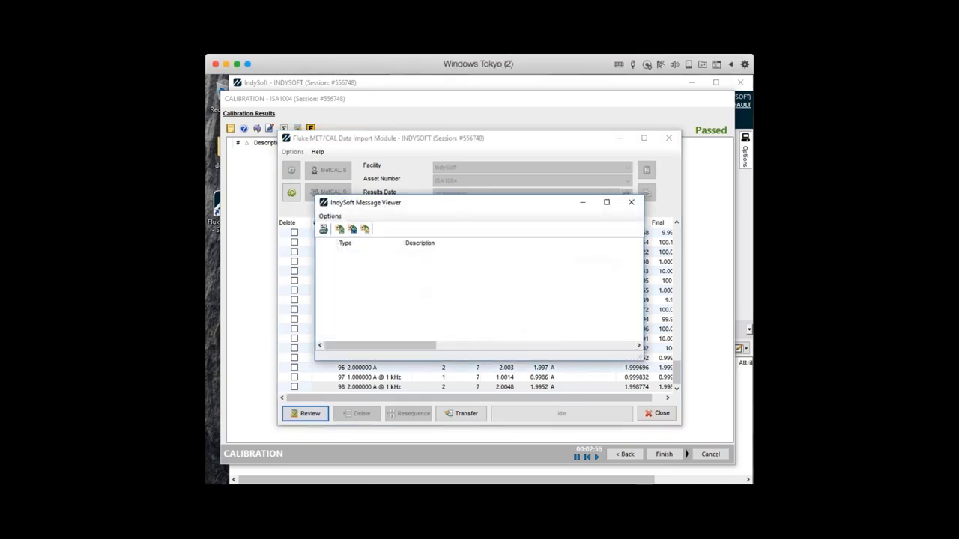
drag(379, 204, 297, 263)
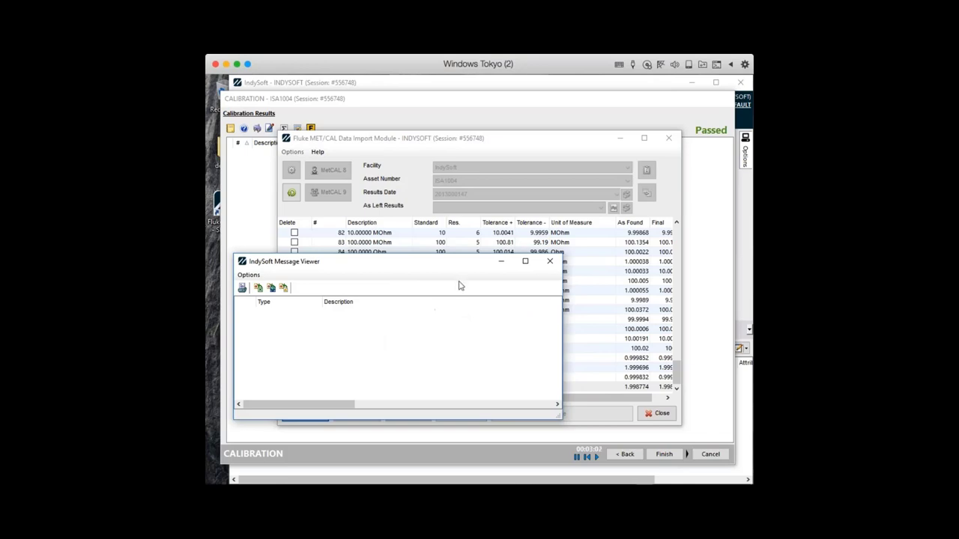
click(549, 264)
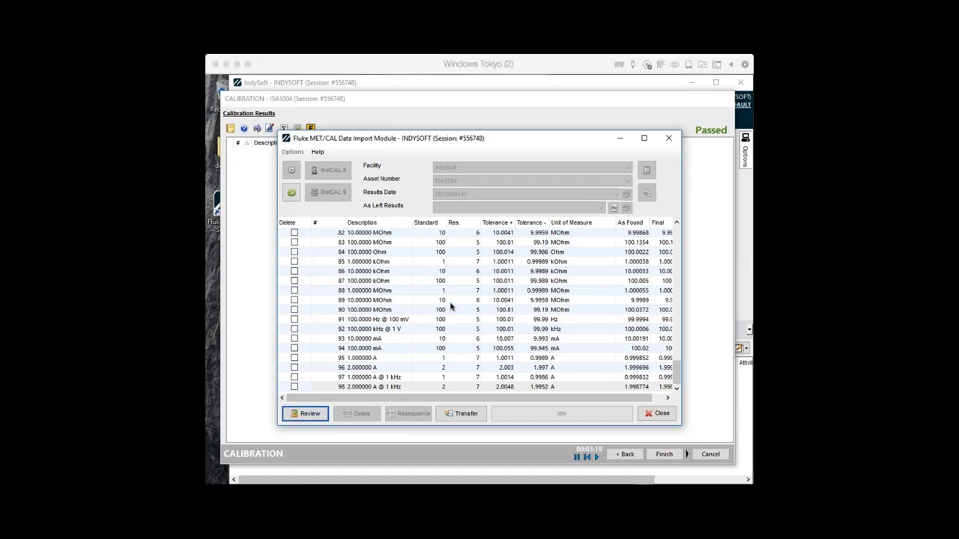
click(467, 415)
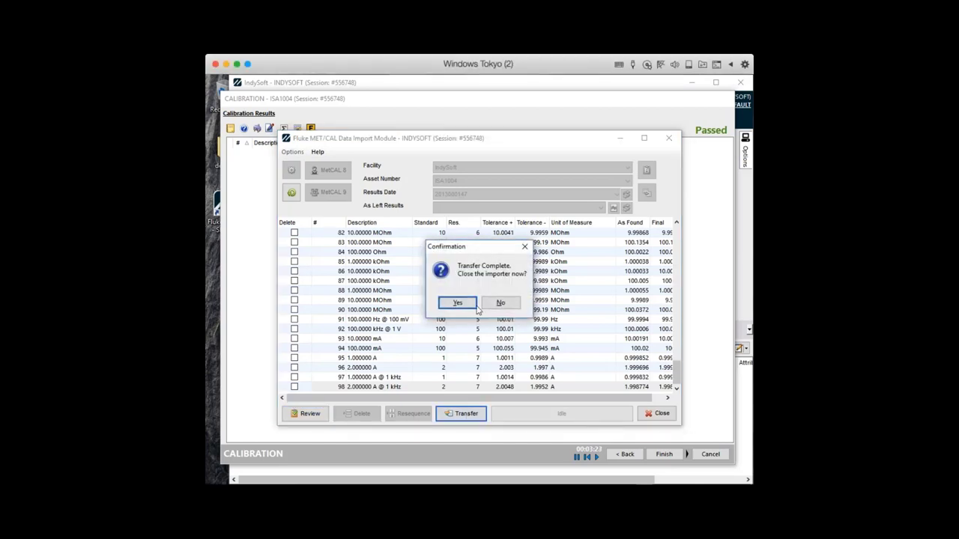
key(Return)
- Acknowledge the import and select ISA1000 as the event's master
click(477, 302)
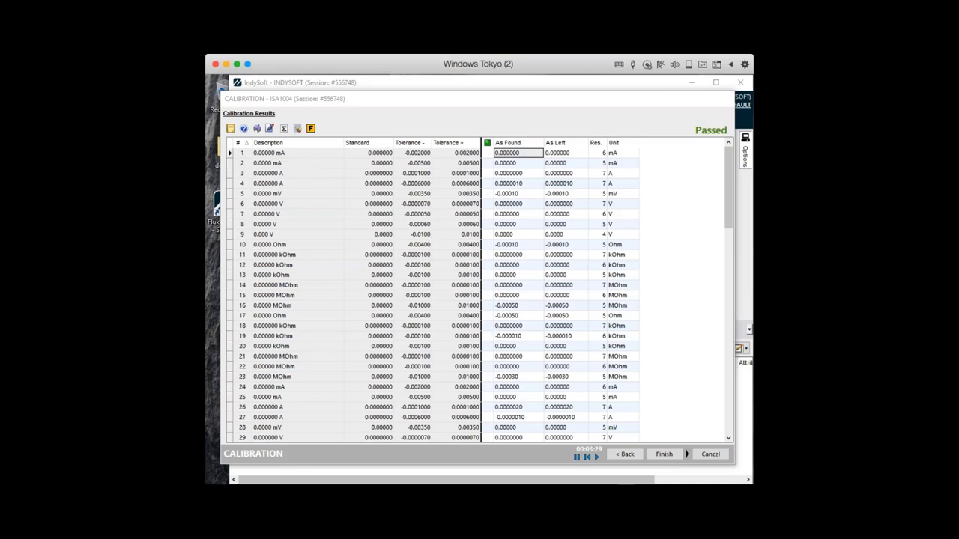
scroll(582, 264, down, 5)
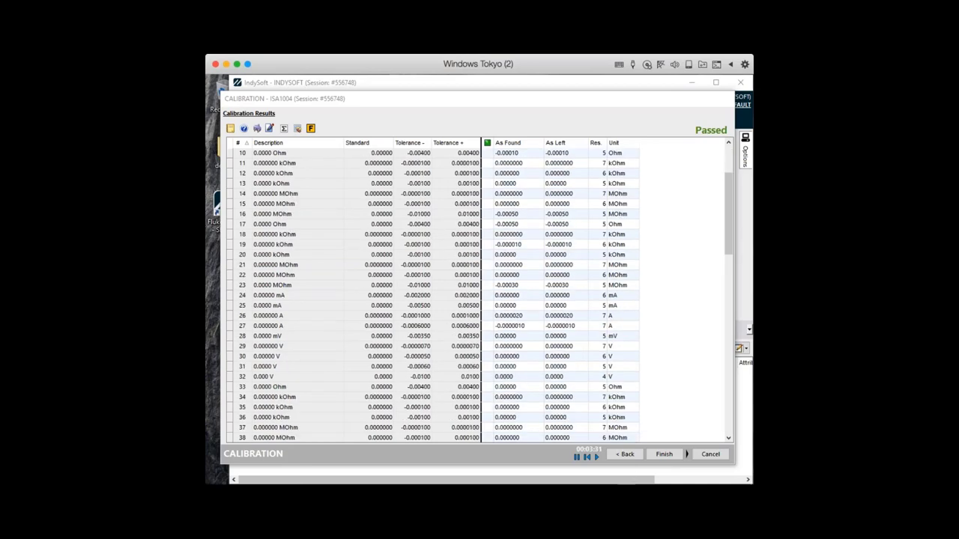
click(627, 455)
click(664, 454)
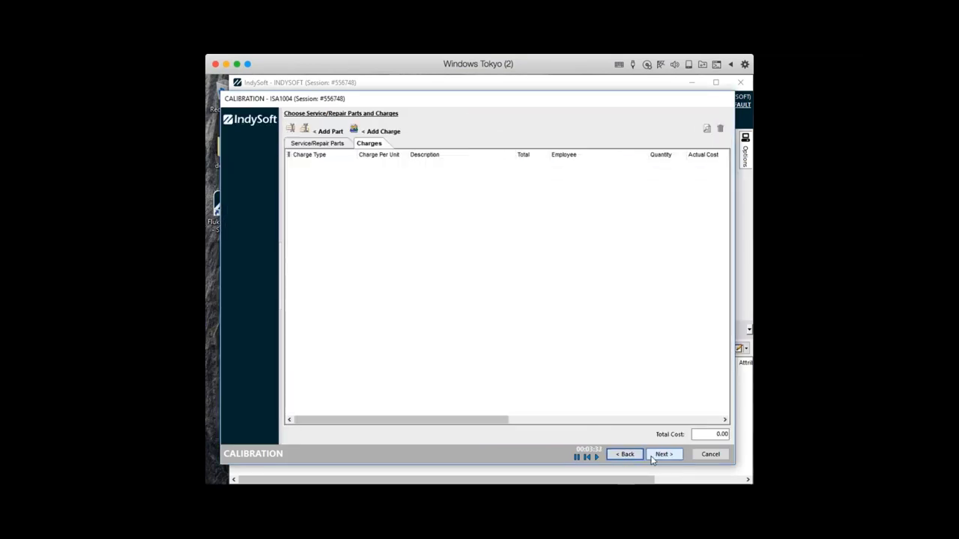
click(627, 454)
click(340, 171)
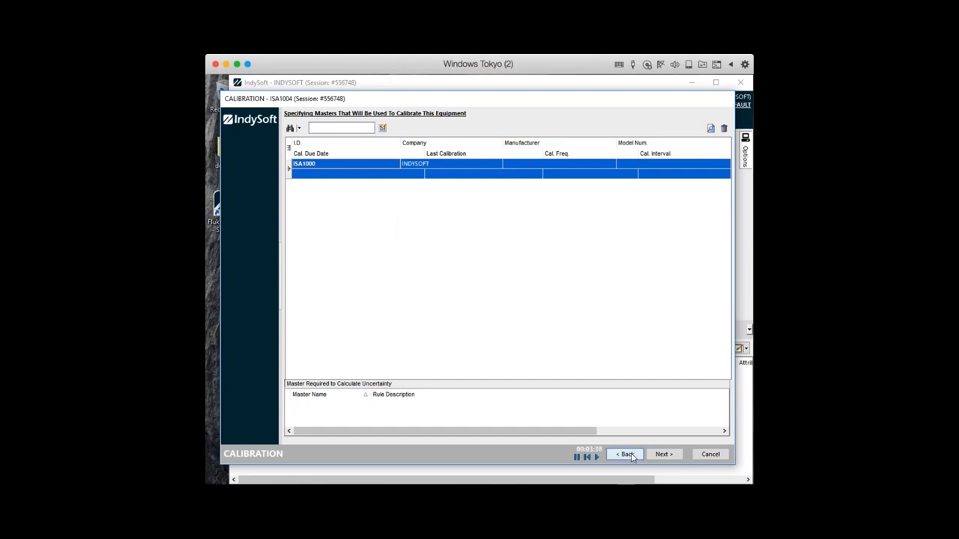
- Select the listed calibration procedure document and return to the Calibration Results step
click(629, 455)
click(629, 455)
click(629, 454)
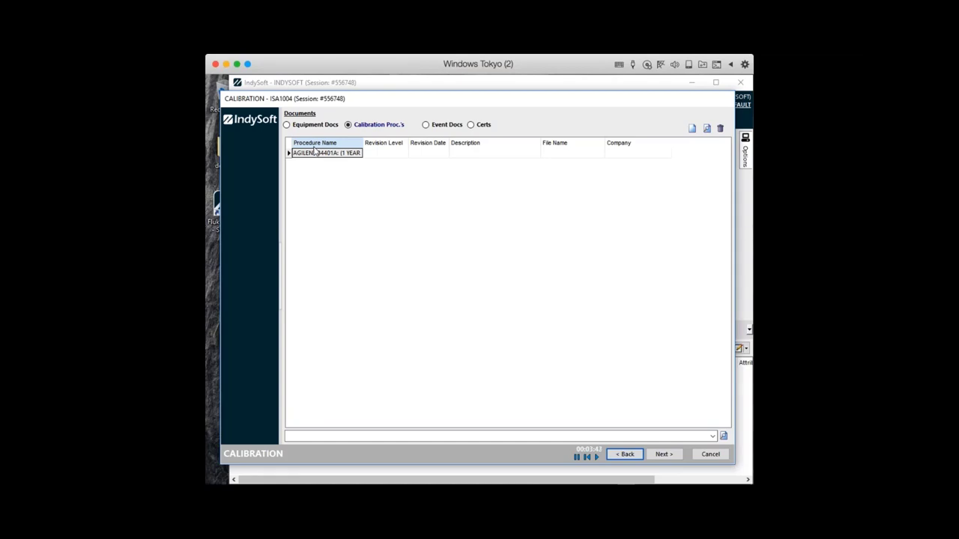
click(664, 455)
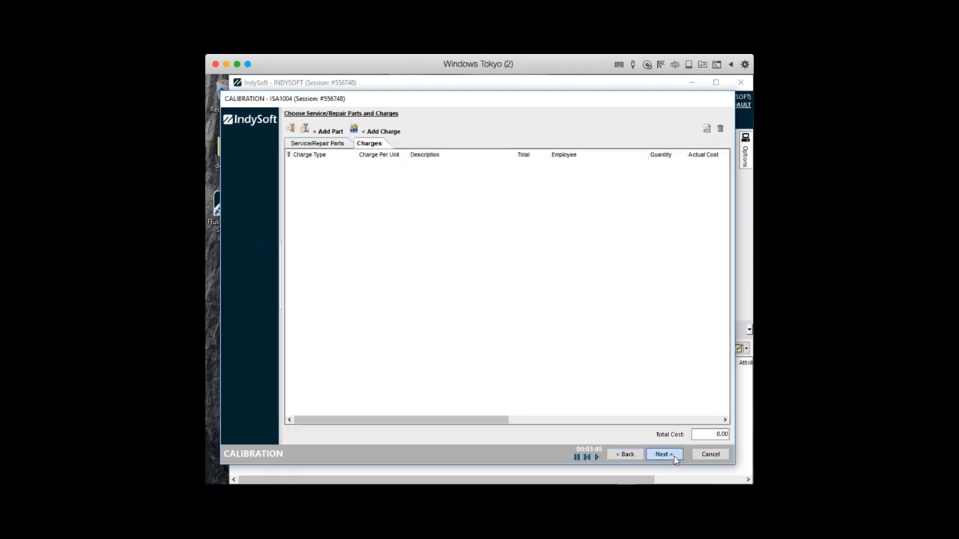
click(674, 458)
click(674, 457)
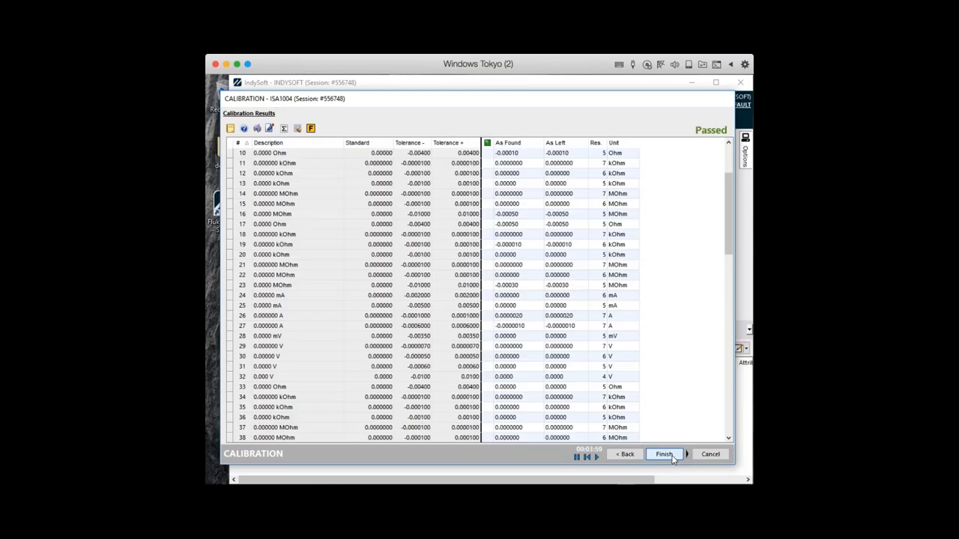
- Finish the calibration event as COMPLETE, without saving its masters as defaults
click(664, 455)
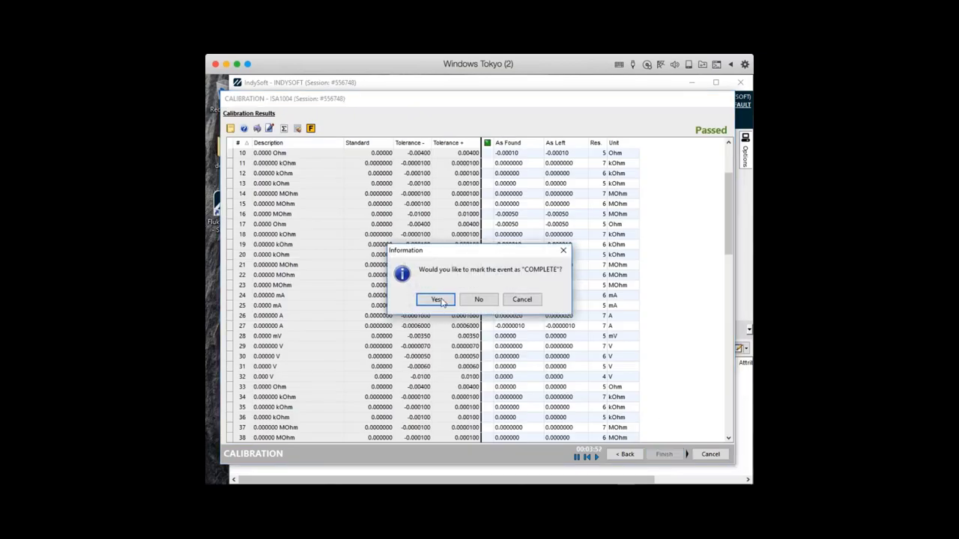
click(440, 301)
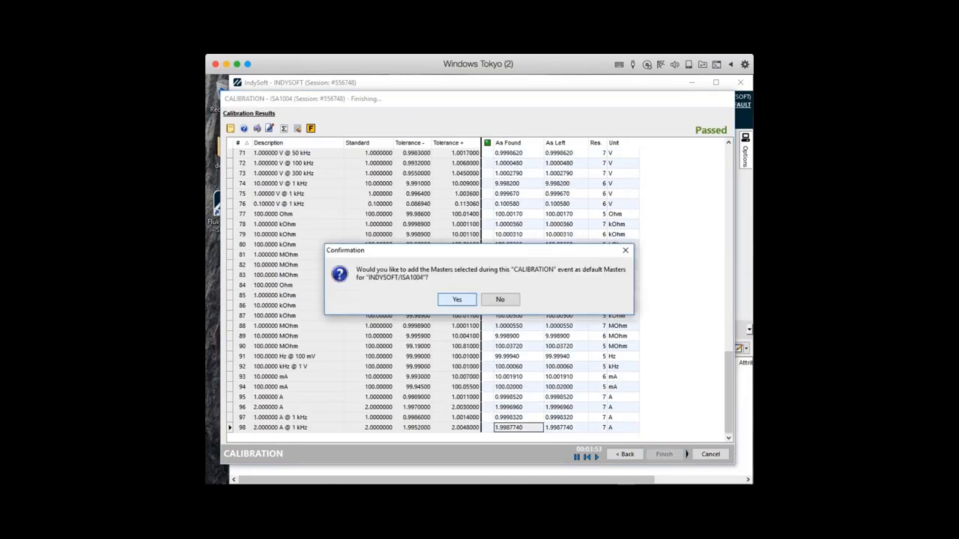
click(499, 302)
- Check the asset's schedule and history, then open the Cert #62 certificate
click(416, 331)
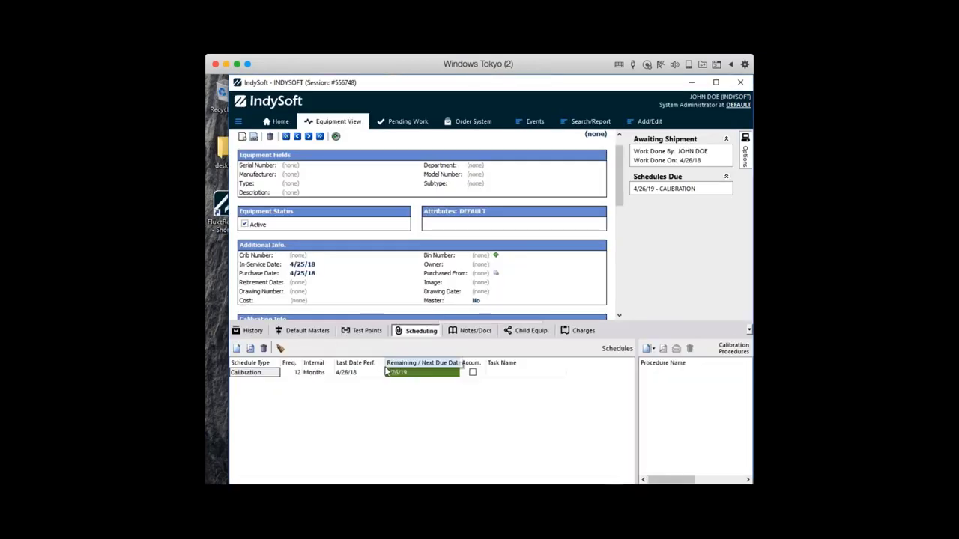
click(251, 330)
double_click(658, 389)
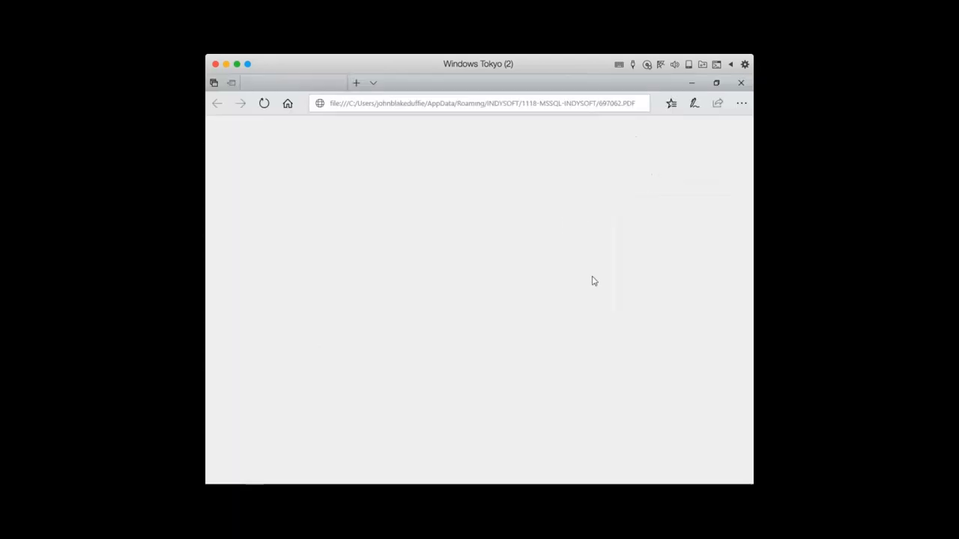
- Read 697062.PDF through to its Standards and Procedures tables, then close Edge
scroll(599, 302, down, 15)
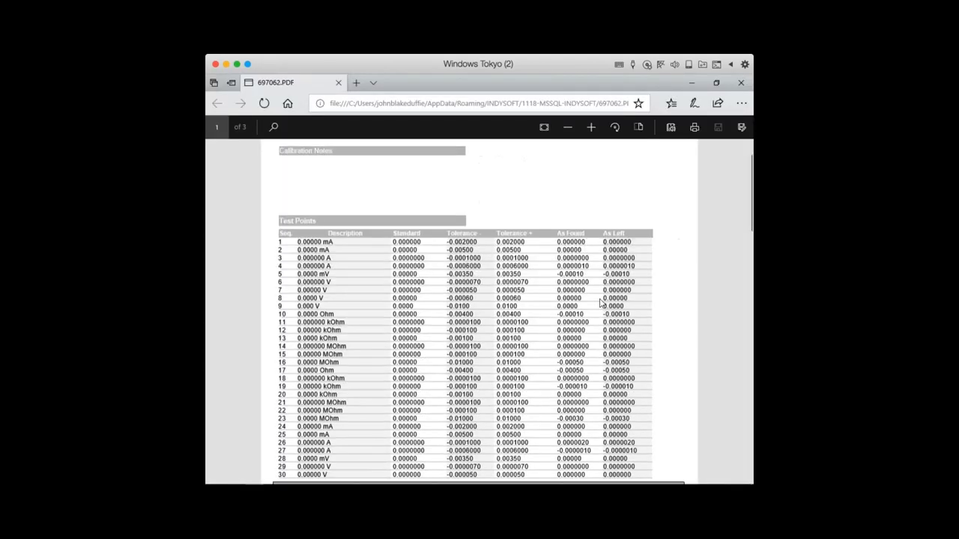
scroll(604, 304, down, 10)
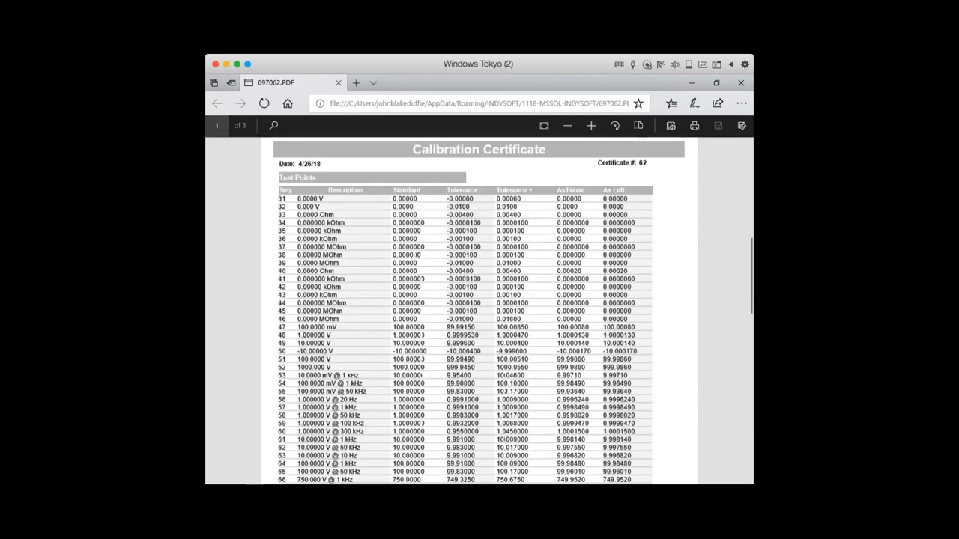
scroll(603, 300, down, 10)
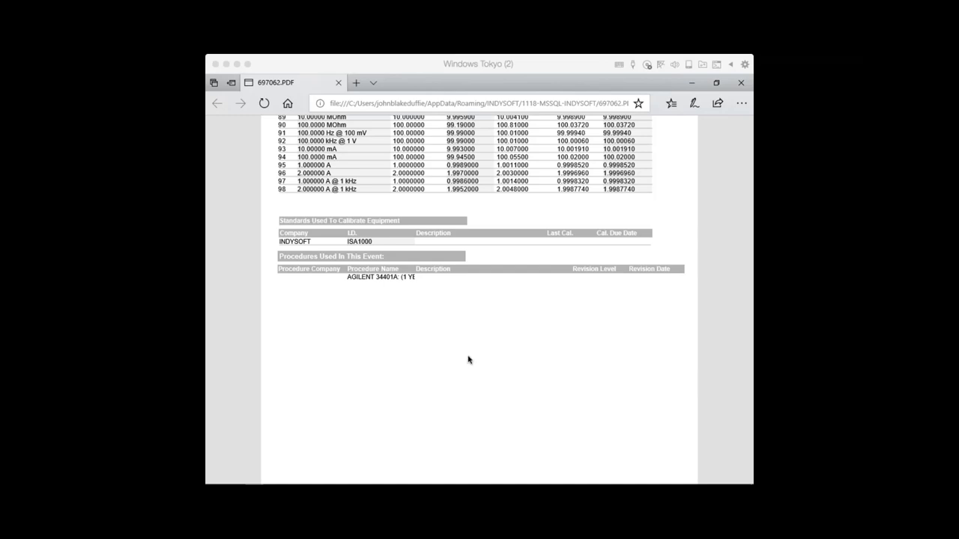
click(742, 90)
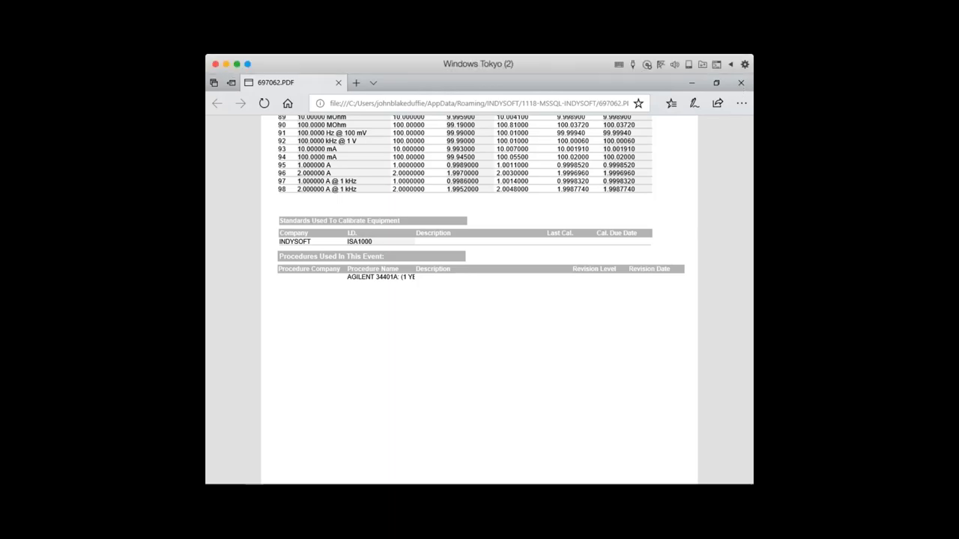
click(741, 82)
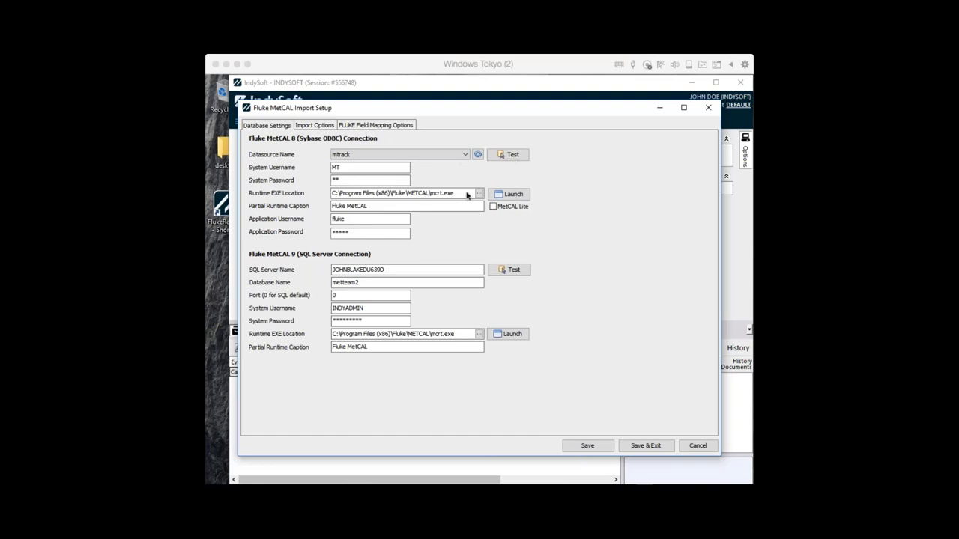
- Open the Fluke MetCAL Import Setup and review the MetCAL 8 options and Fluke field mapping rules
click(593, 194)
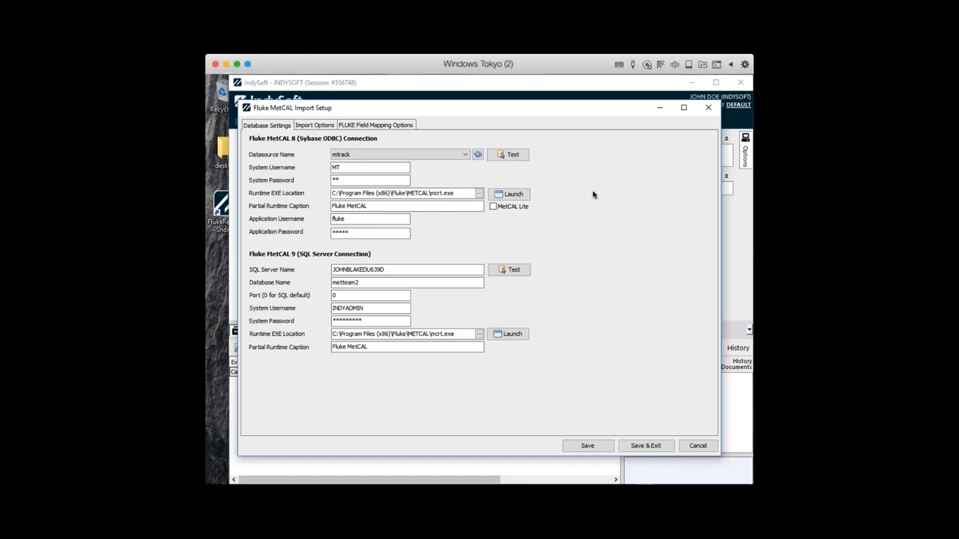
click(323, 126)
click(290, 140)
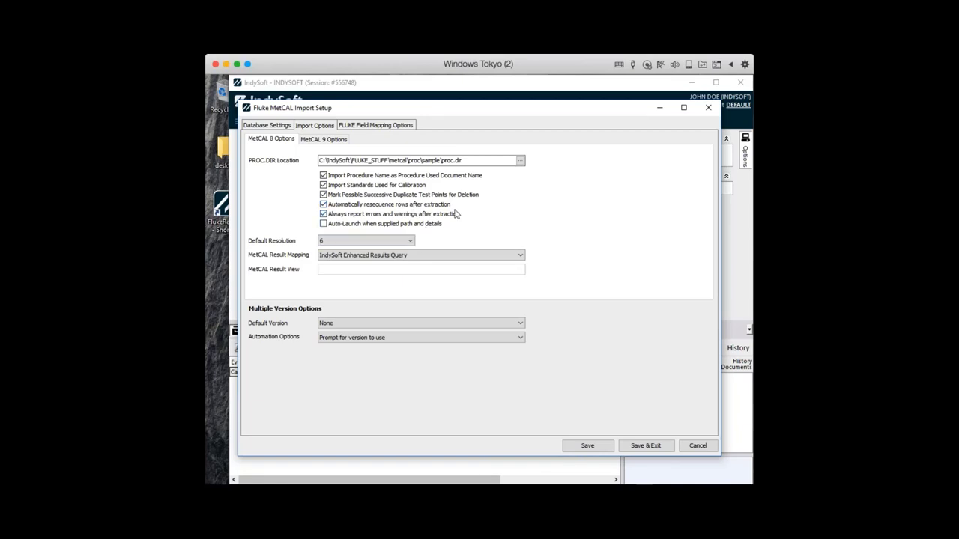
click(364, 127)
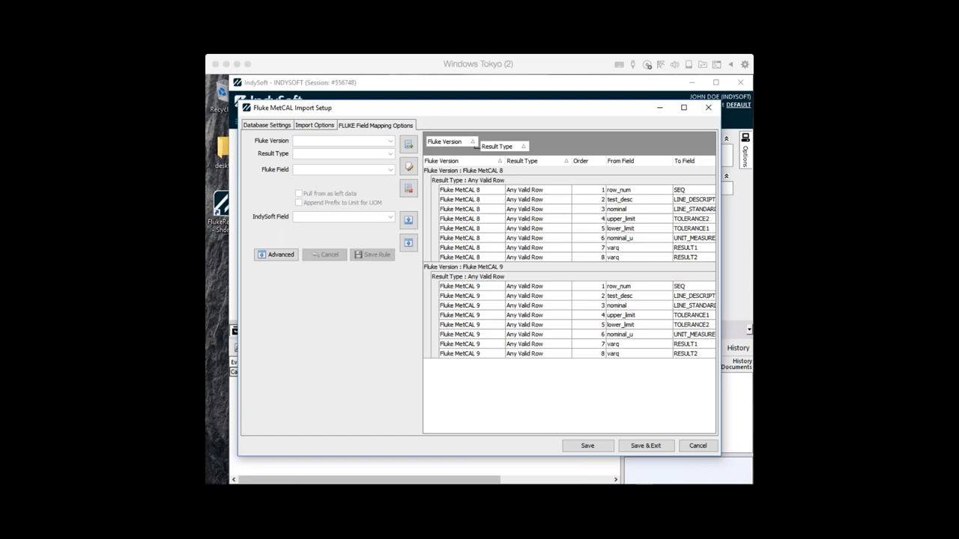
- Start a new field mapping rule for Fluke MetCAL 9 with result type Any Valid Row
click(407, 145)
click(390, 140)
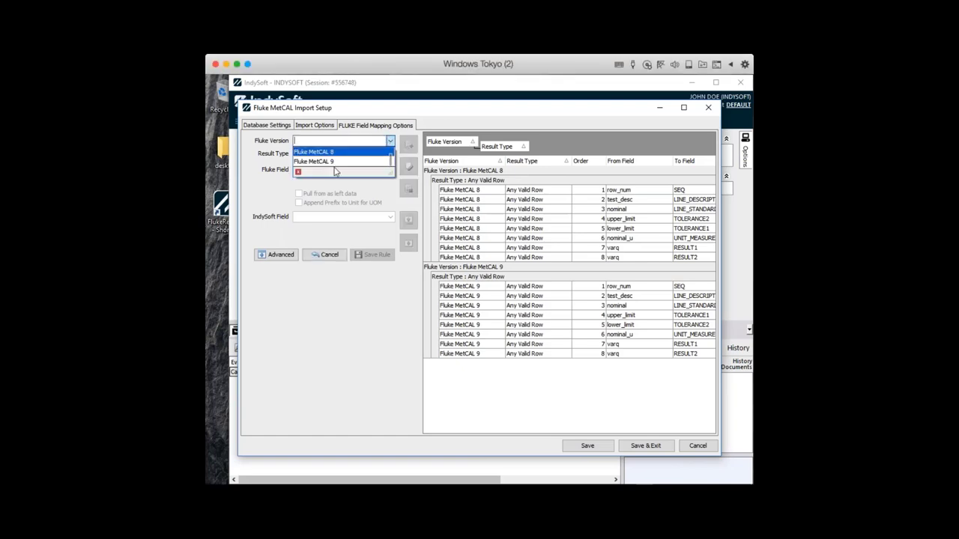
click(335, 161)
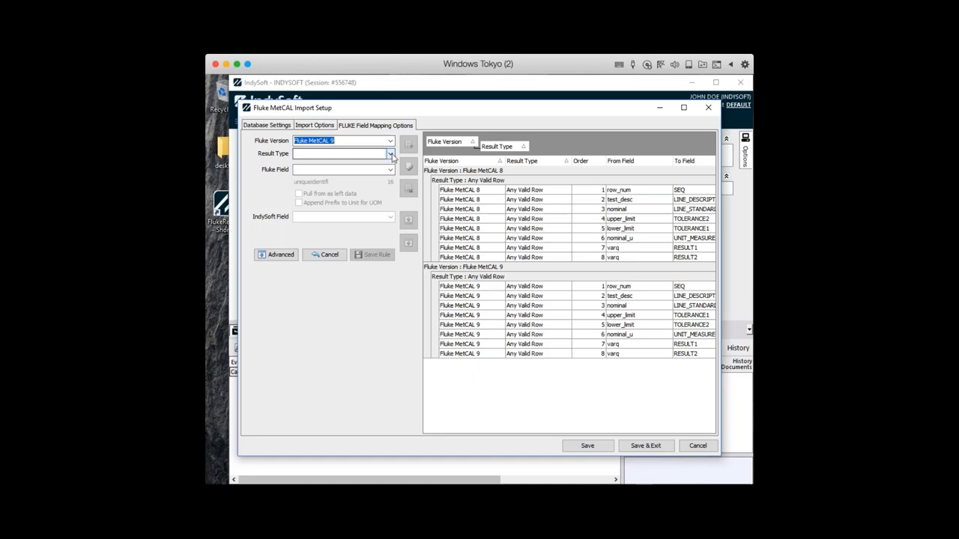
click(391, 153)
click(346, 164)
- Map the Fluke field 'condition' to the IndySoft field 'Wizard Step'
click(390, 170)
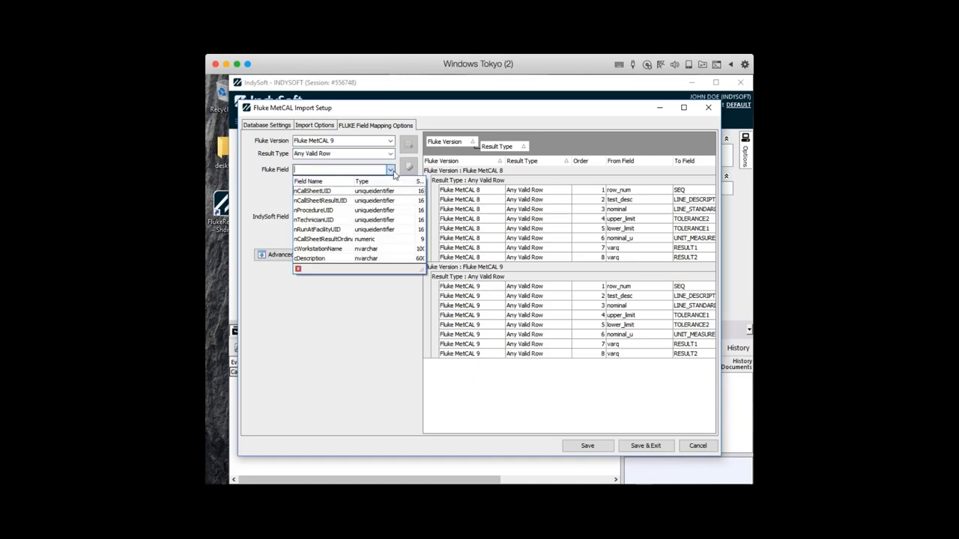
scroll(388, 228, down, 5)
scroll(396, 233, down, 3)
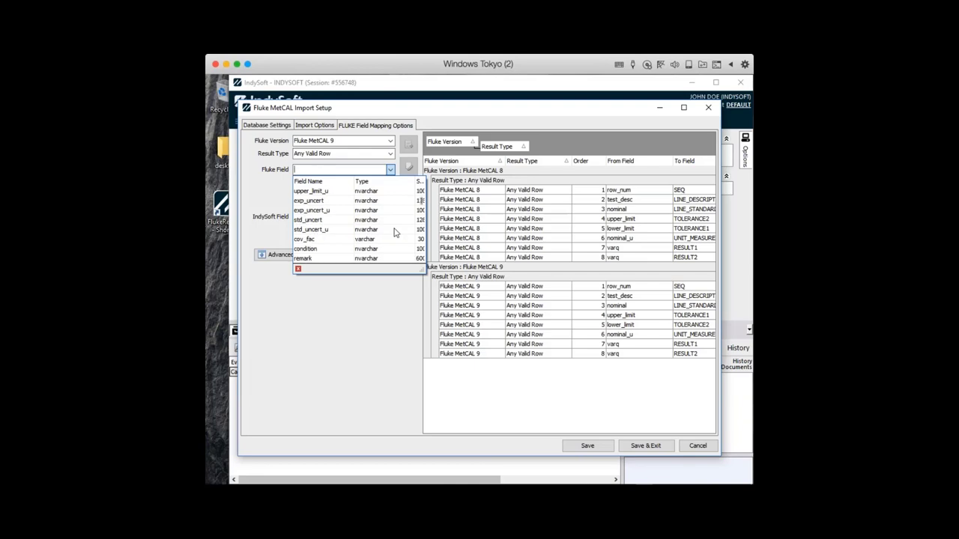
click(380, 251)
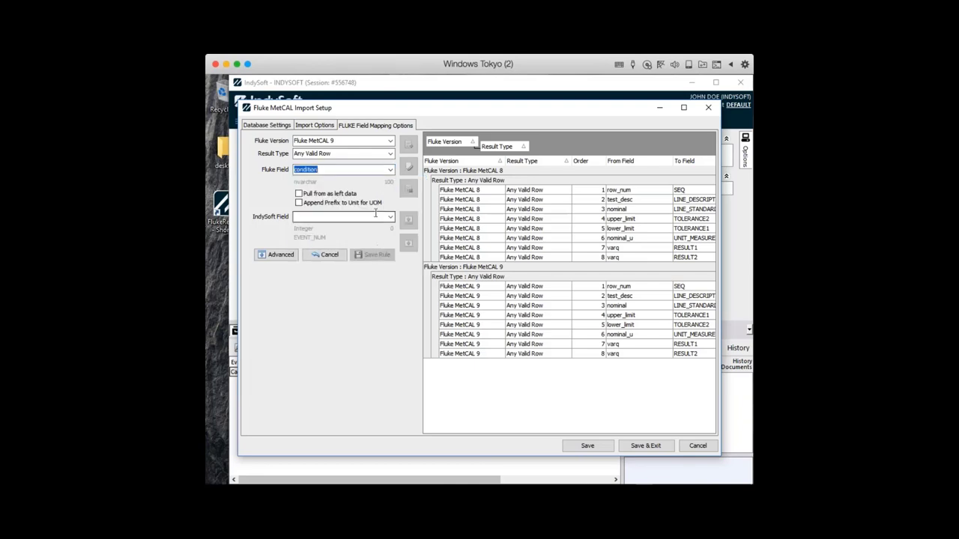
click(391, 217)
scroll(355, 300, down, 10)
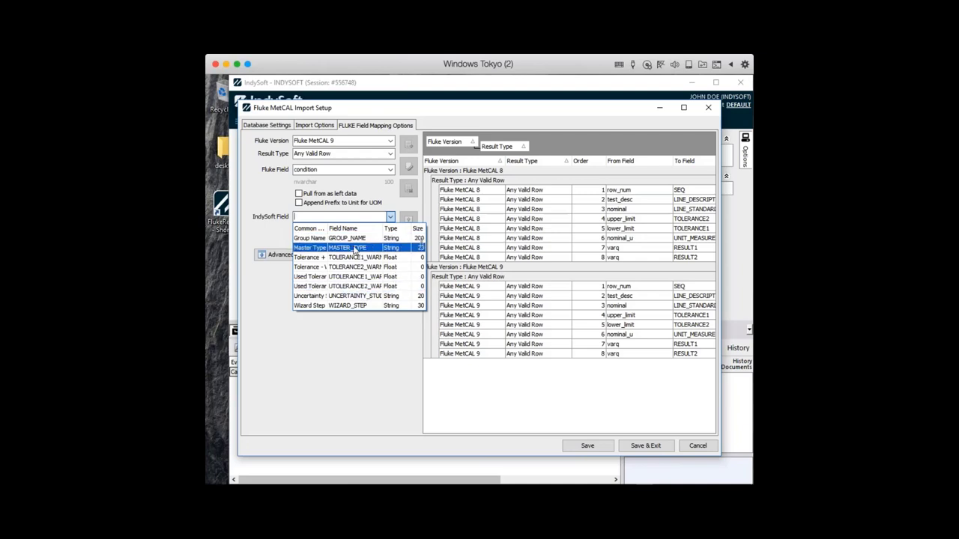
click(349, 306)
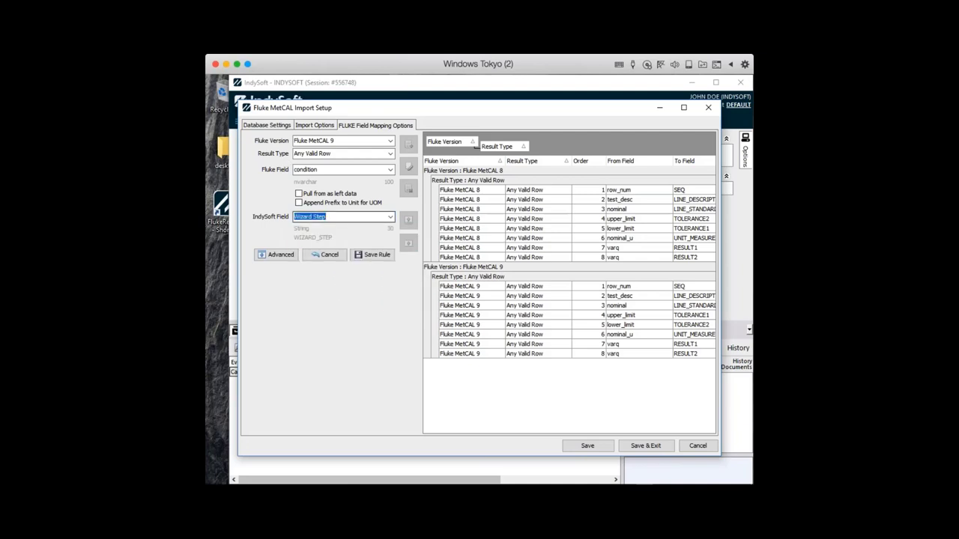
click(281, 255)
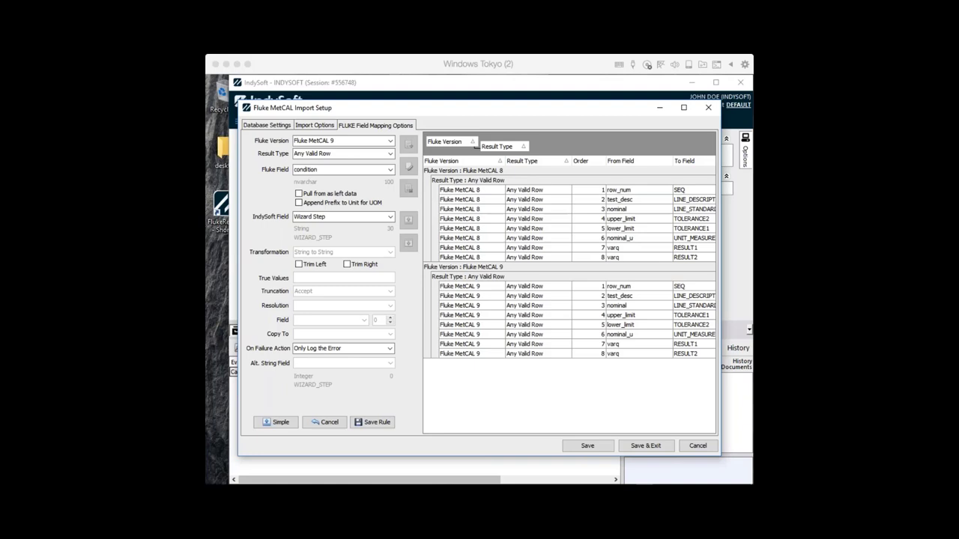
click(273, 422)
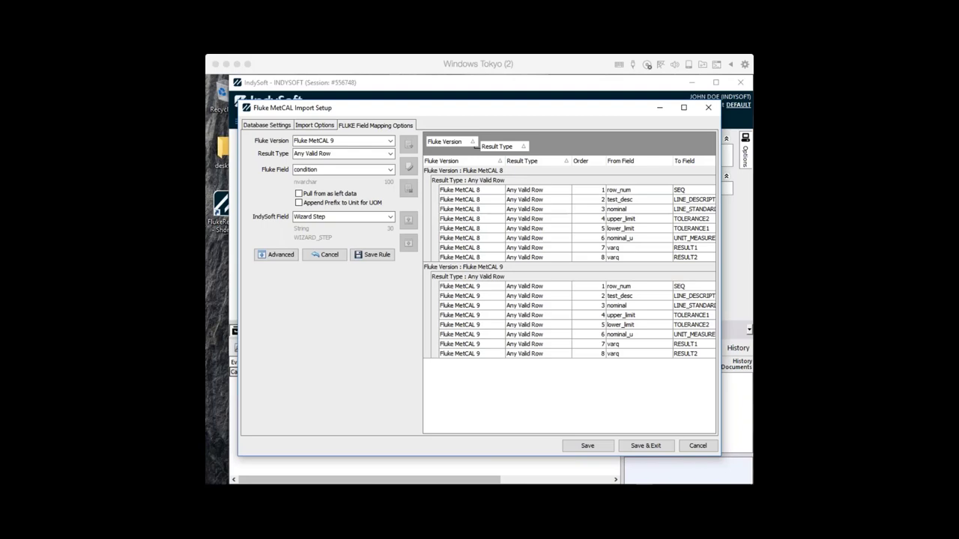
- Discard the unsaved rule, start a new ISA1004 calibration event, and advance to Calibration Results
click(698, 446)
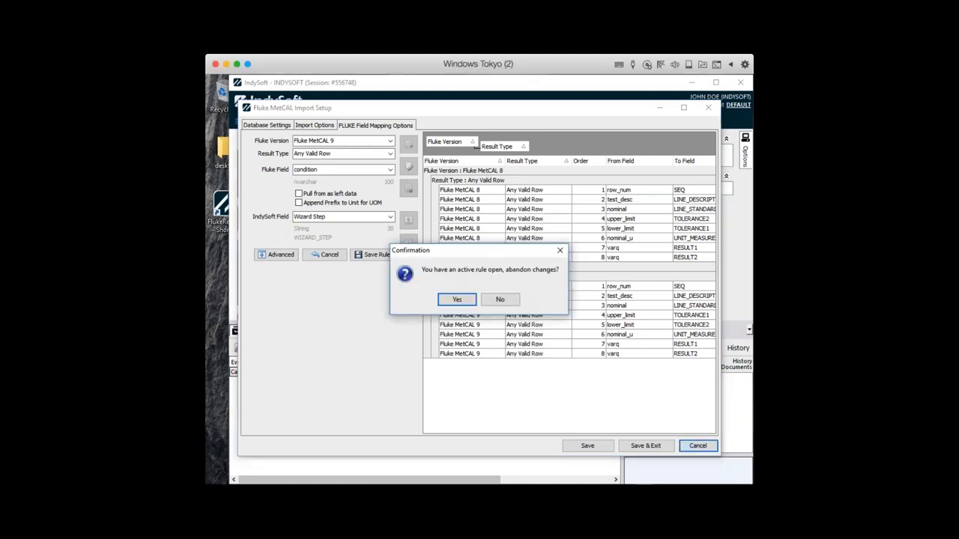
click(457, 299)
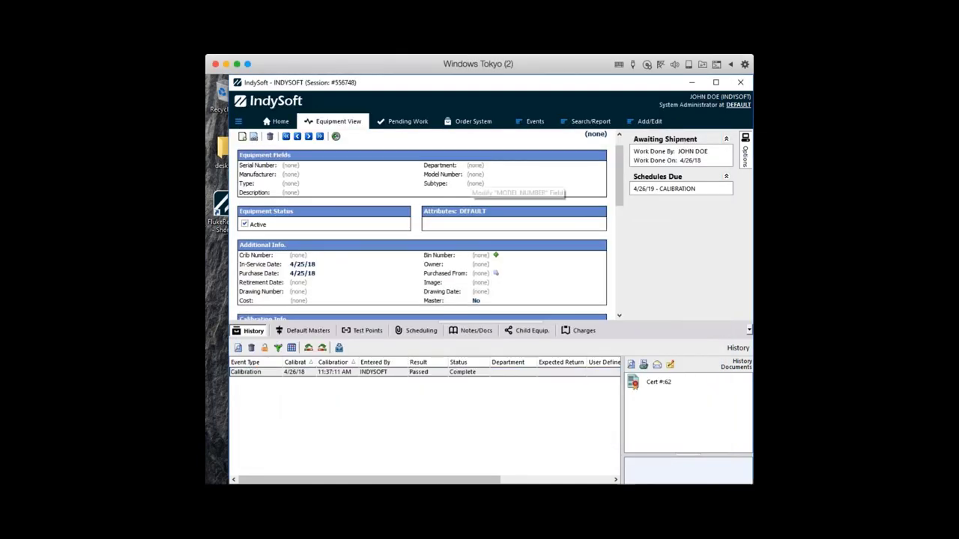
click(528, 123)
click(544, 152)
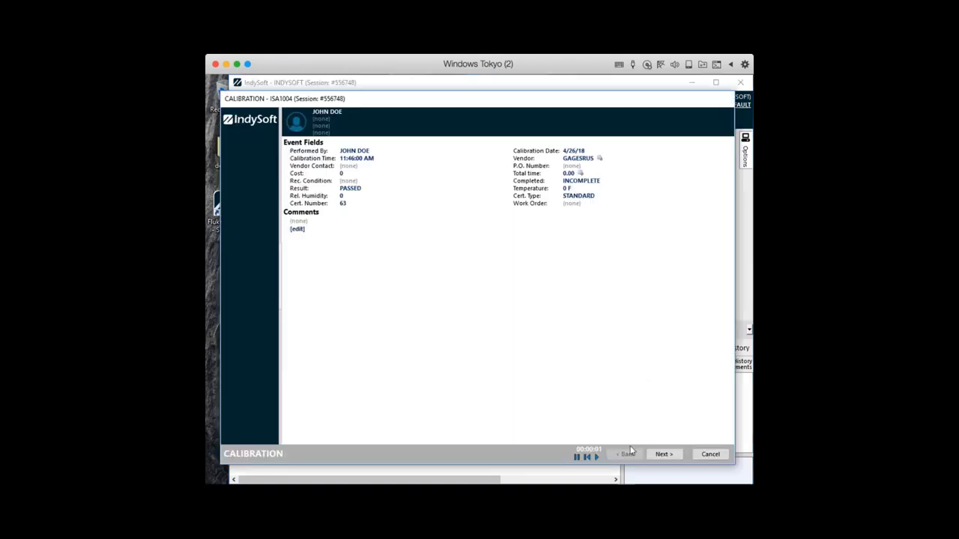
click(664, 454)
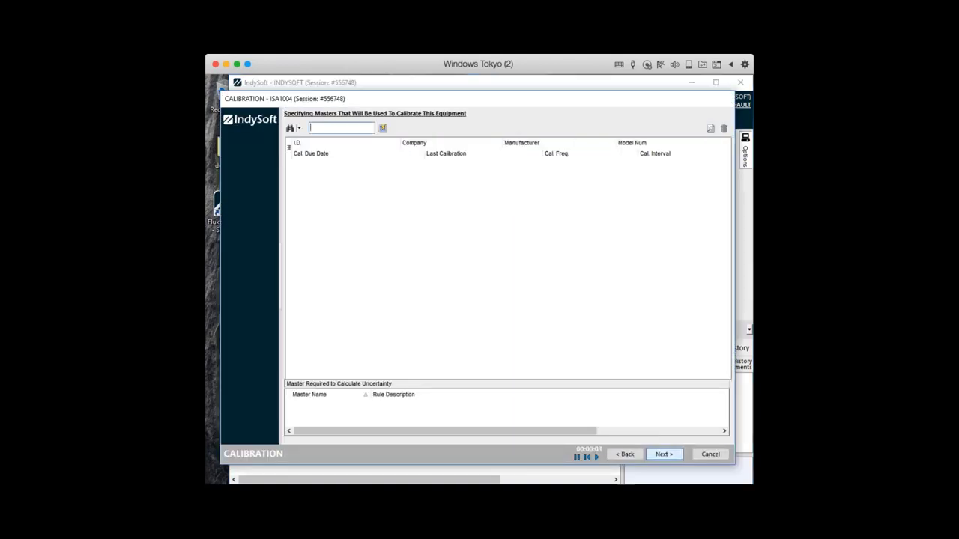
click(664, 454)
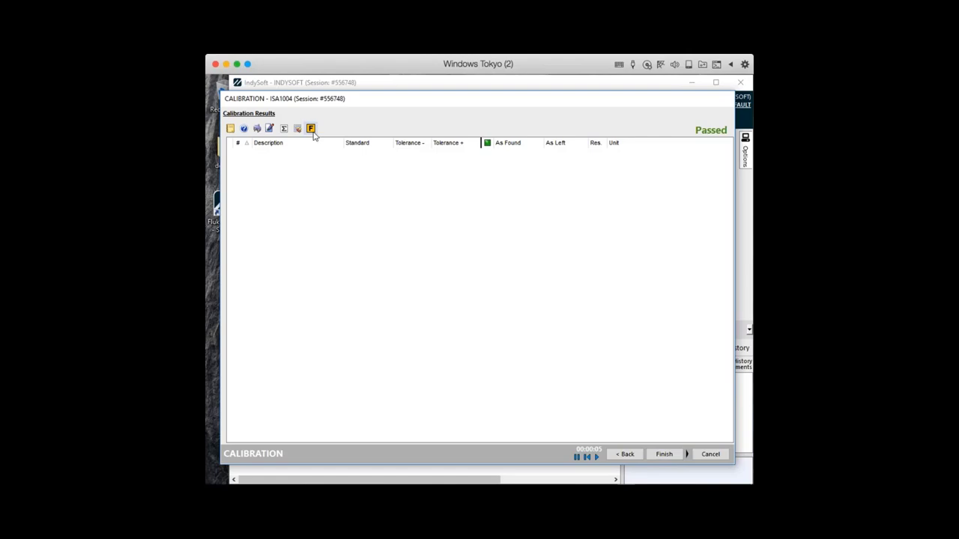
- In the Fluke importer, choose MetCAL 9, facility IndySoft and asset ISA1004
click(310, 129)
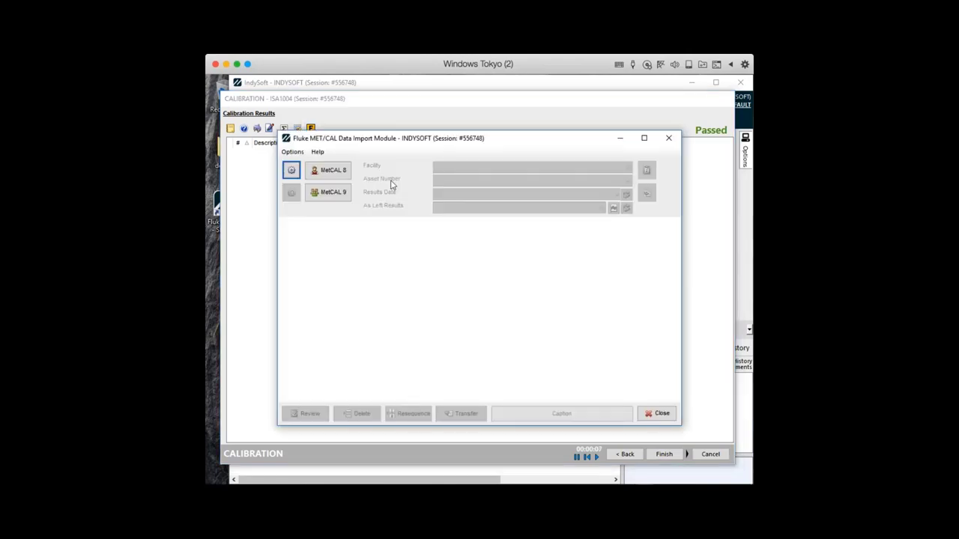
click(329, 193)
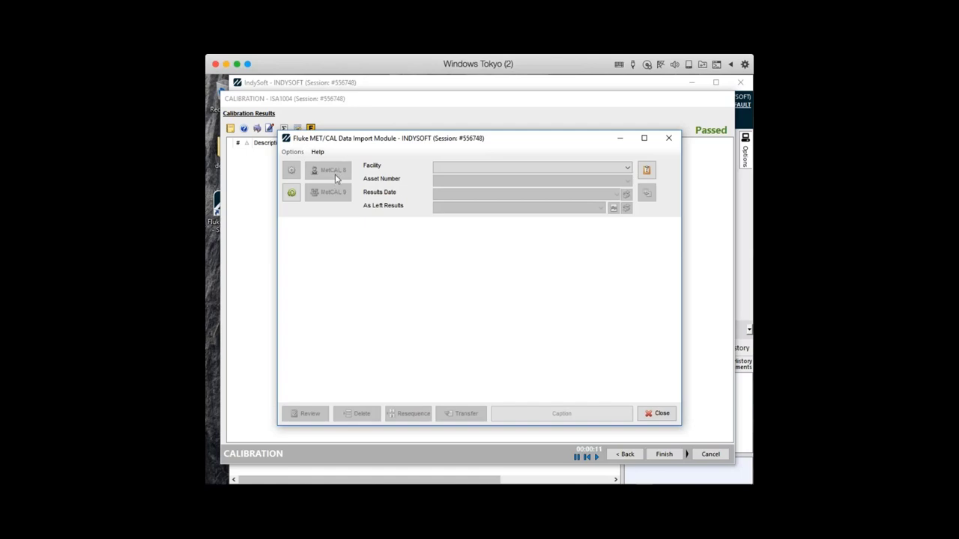
click(463, 169)
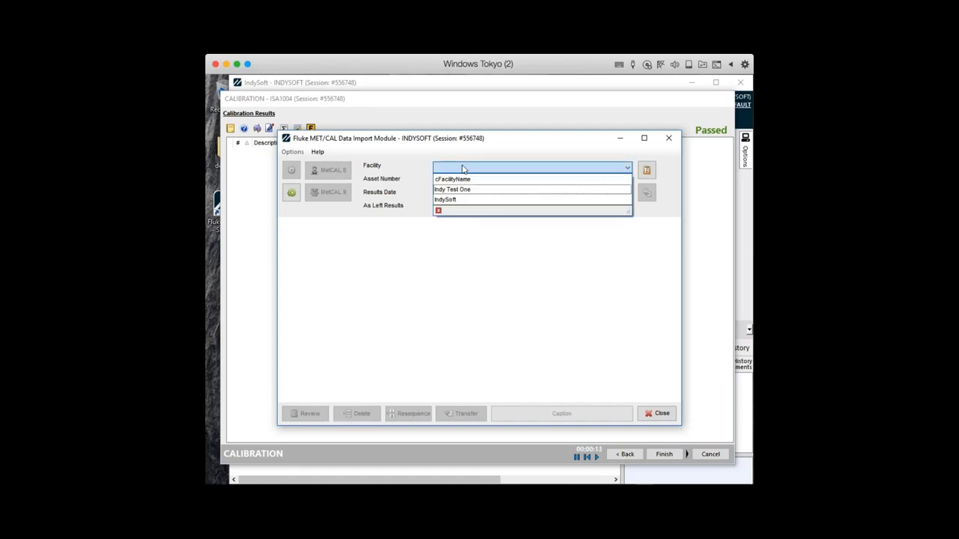
click(463, 200)
click(450, 182)
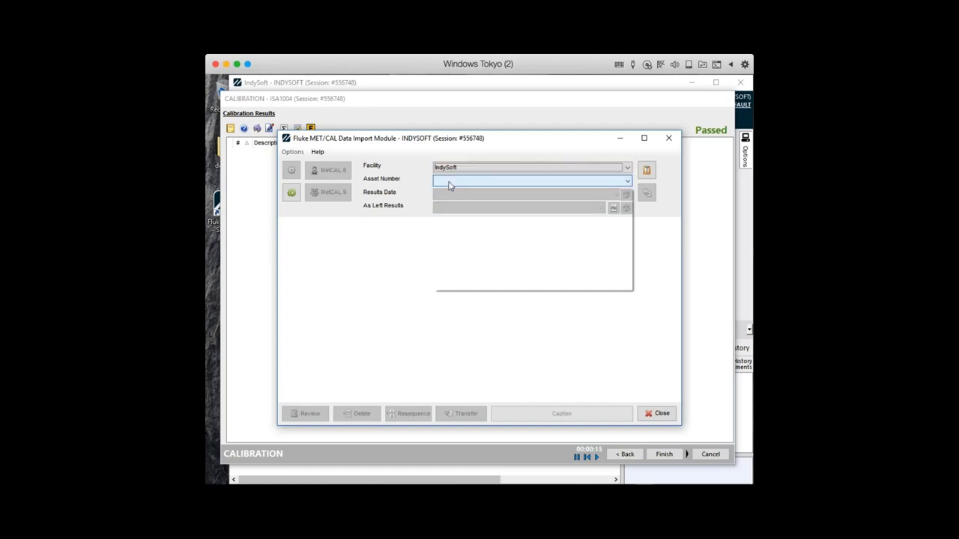
text(ISA1004)
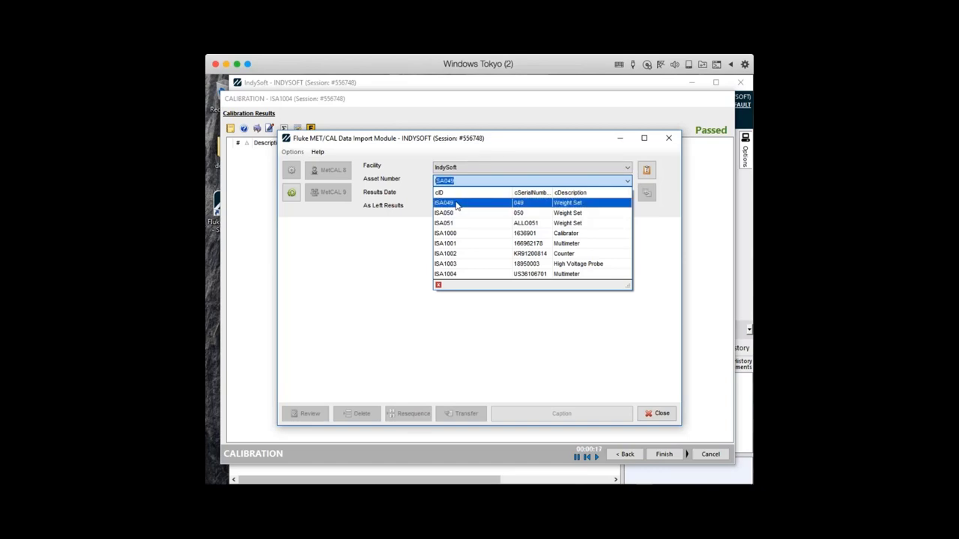
key(Return)
click(457, 195)
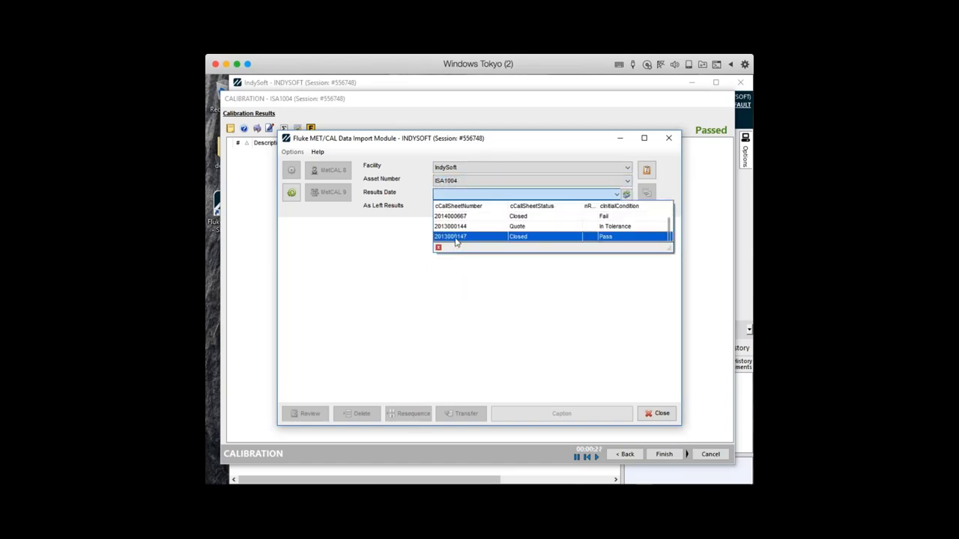
click(455, 238)
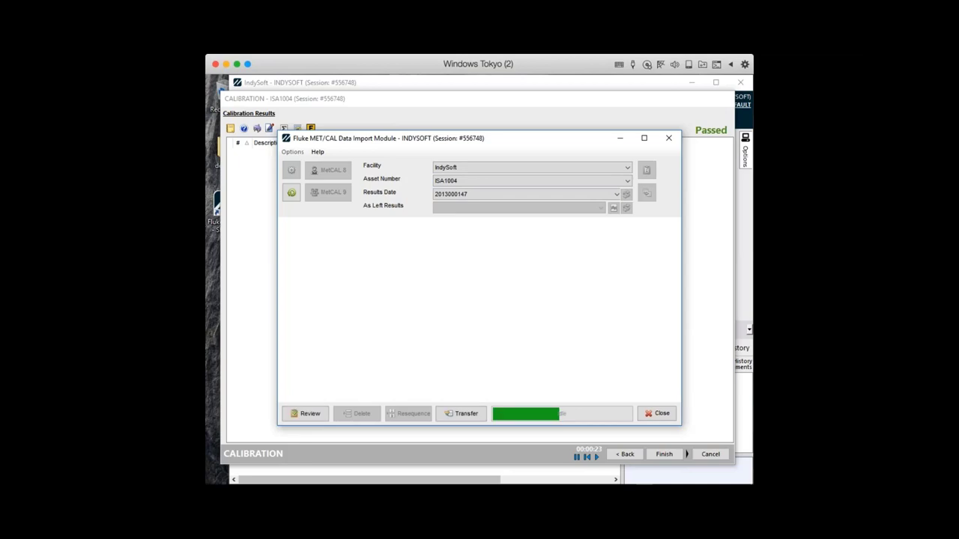
click(459, 414)
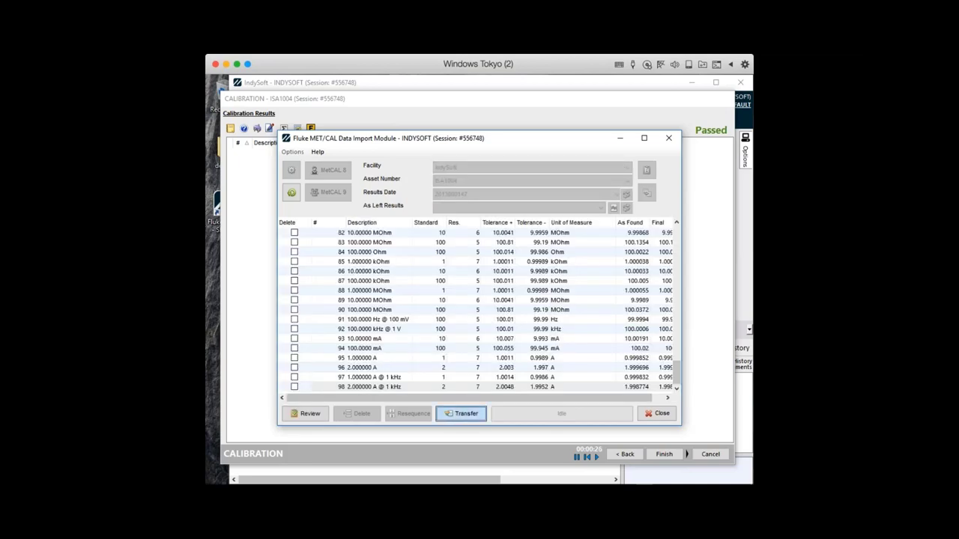
click(467, 306)
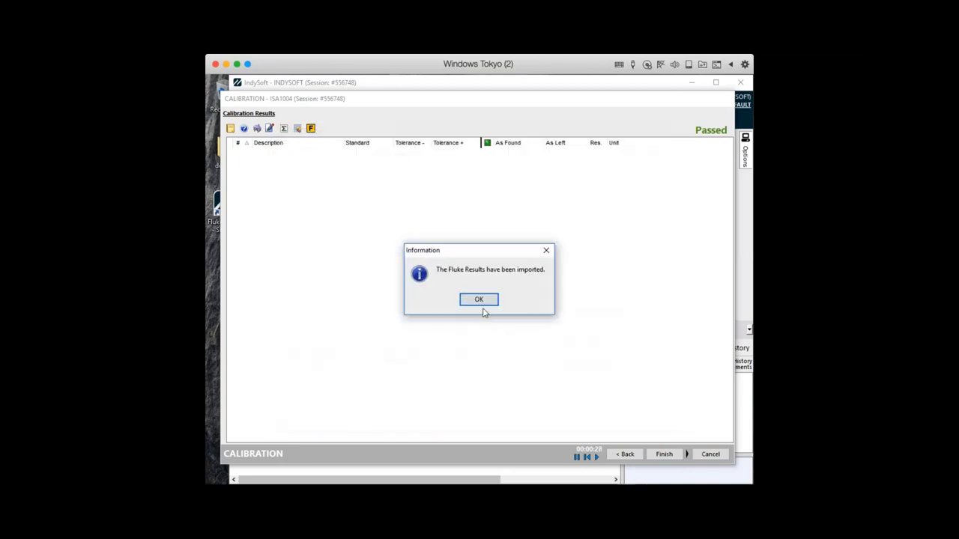
click(484, 302)
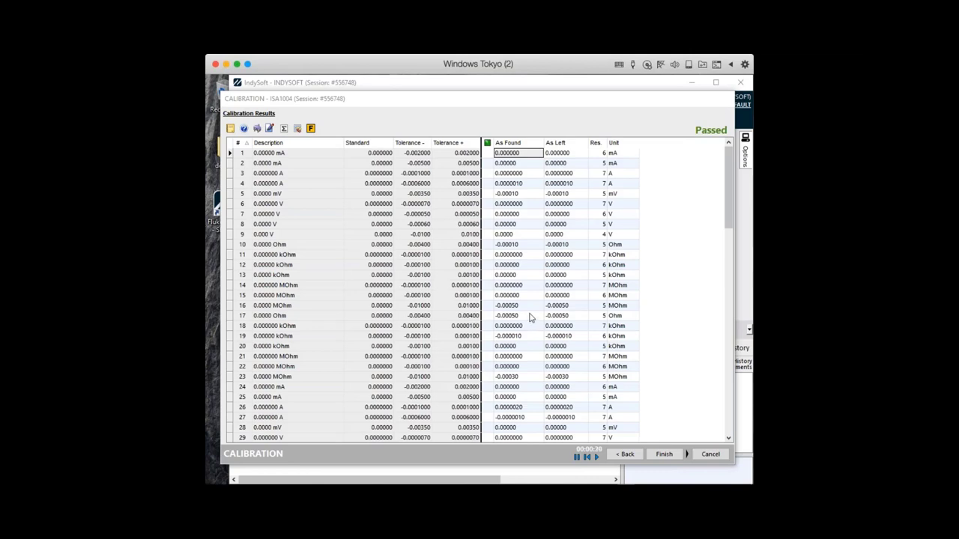
- Finish the event as complete and add the used masters as the asset's defaults
click(444, 303)
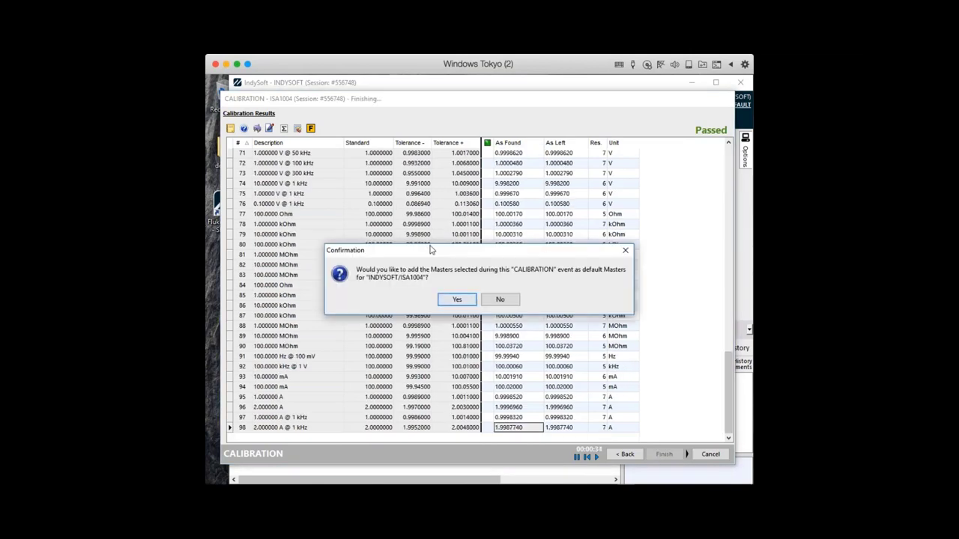
click(468, 301)
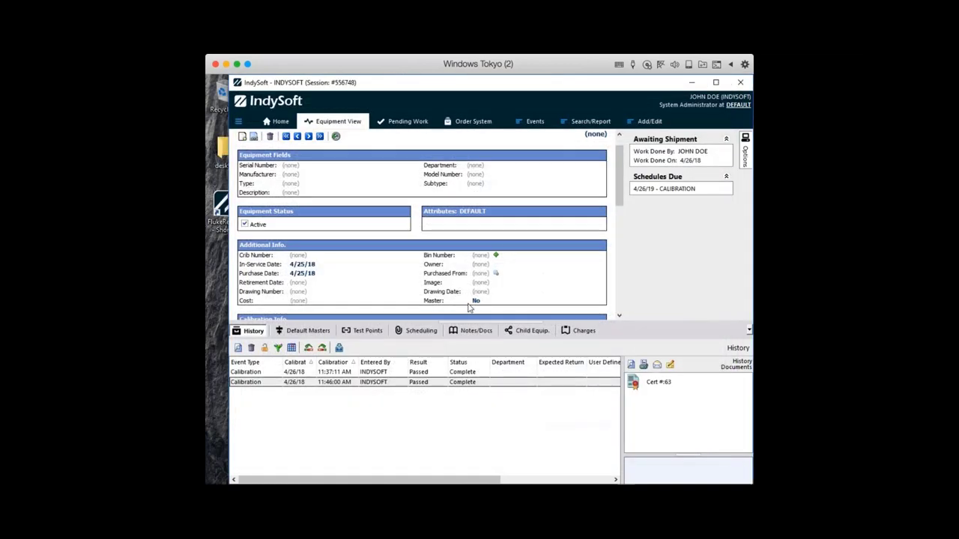
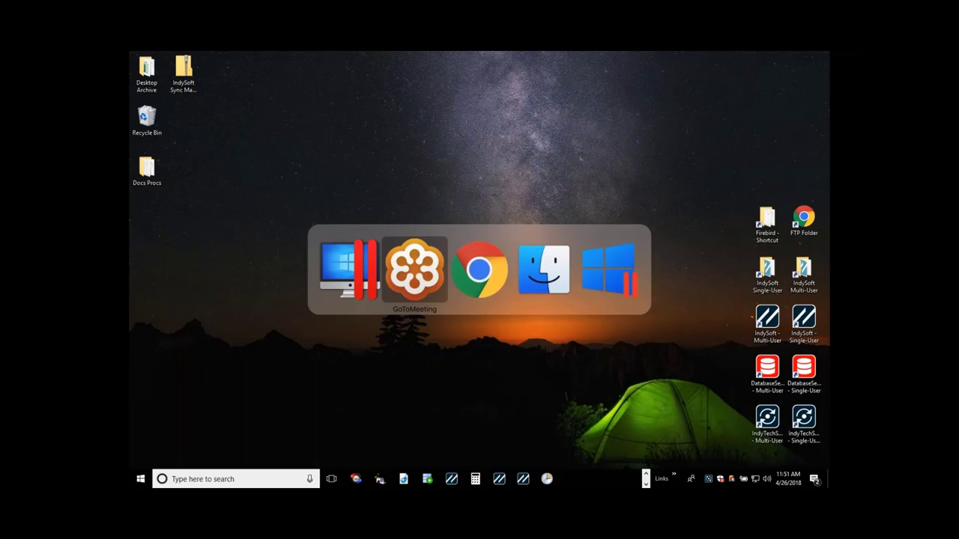
key(super+Tab)
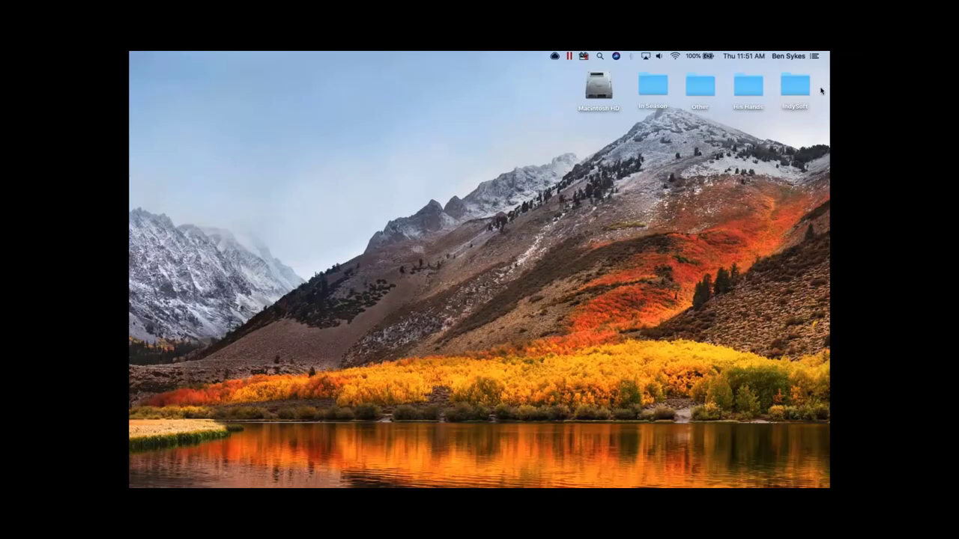
key(super+Tab)
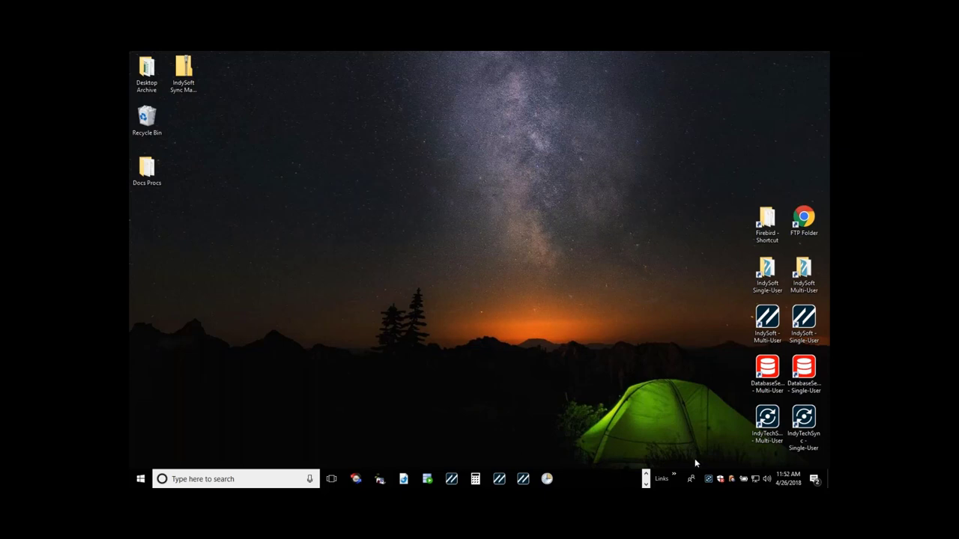
mouse_move(709, 480)
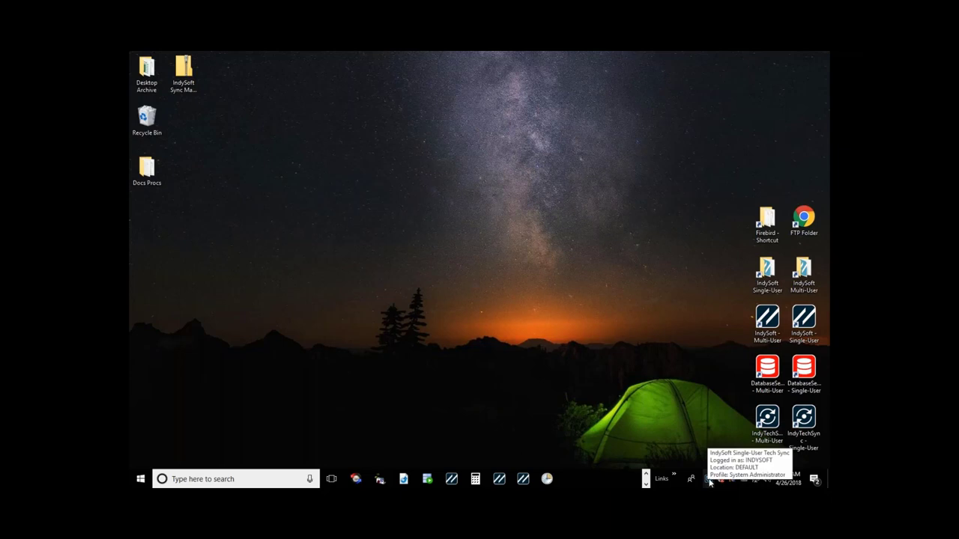
- Start a new Tech Sync database, removing BCD and ABC COMPANY, then adding ABC COMPANY back
right_click(710, 482)
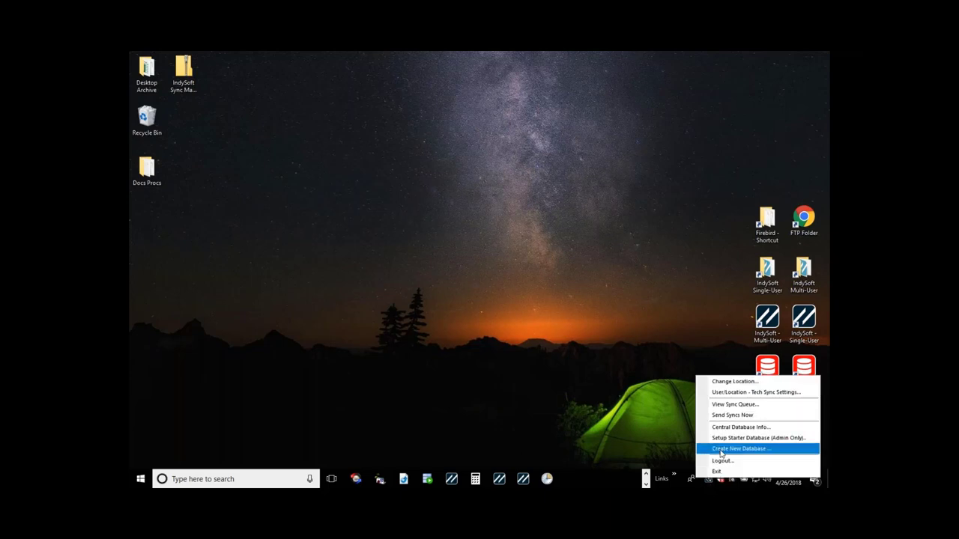
click(720, 448)
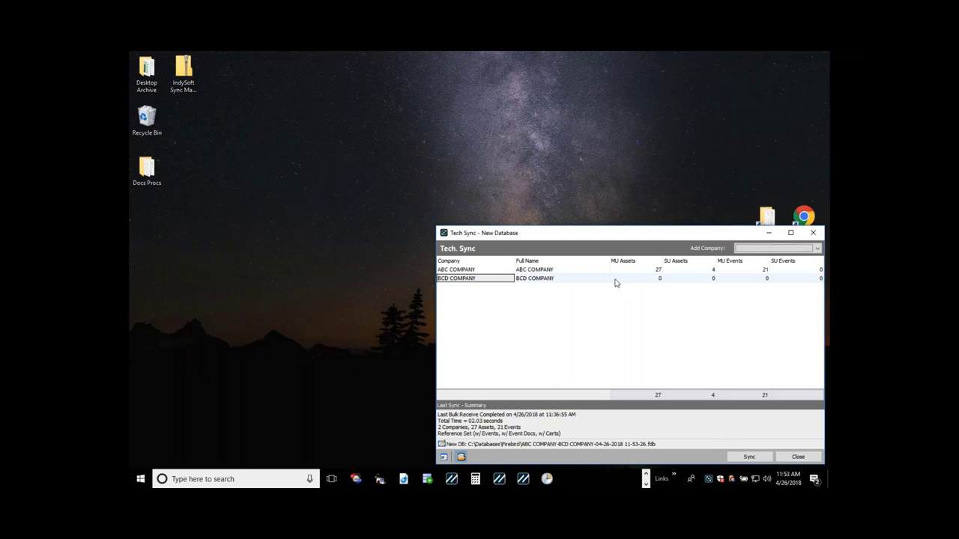
double_click(616, 279)
double_click(607, 273)
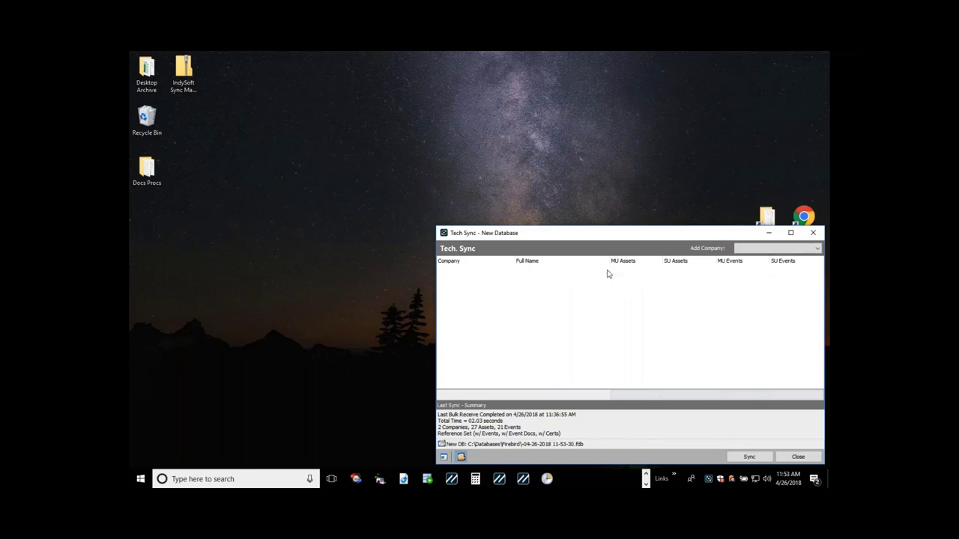
click(754, 251)
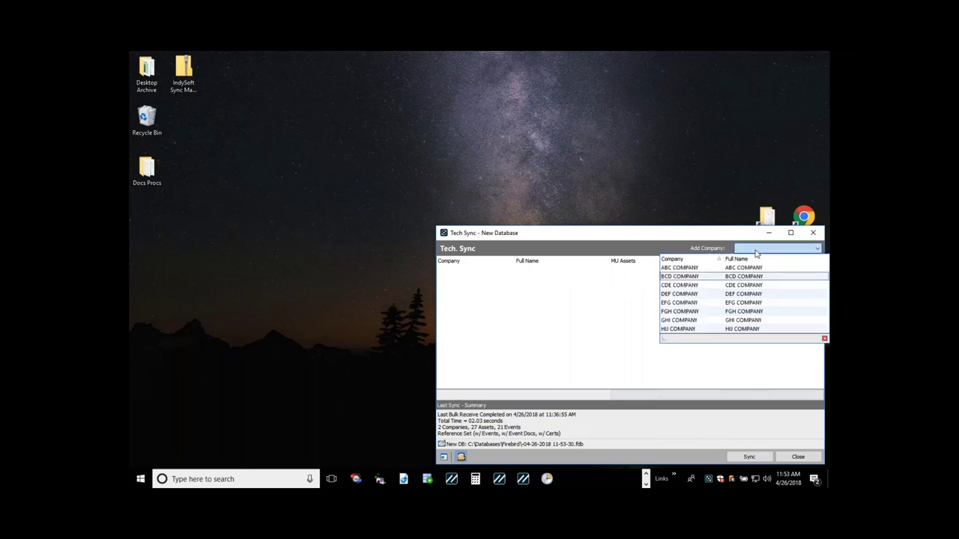
click(703, 269)
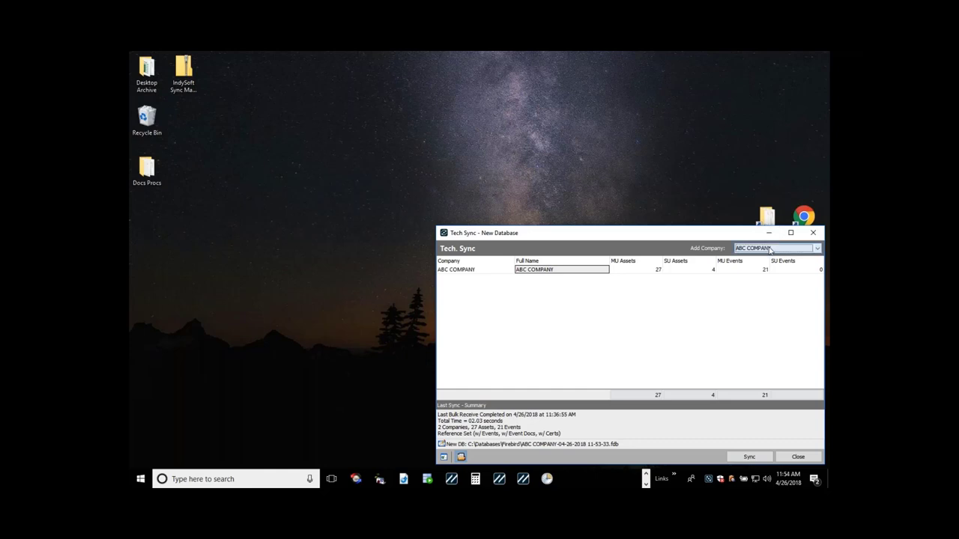
- Add CDE COMPANY and EFG COMPANY to the new database, then delete EFG COMPANY again
click(815, 248)
click(750, 287)
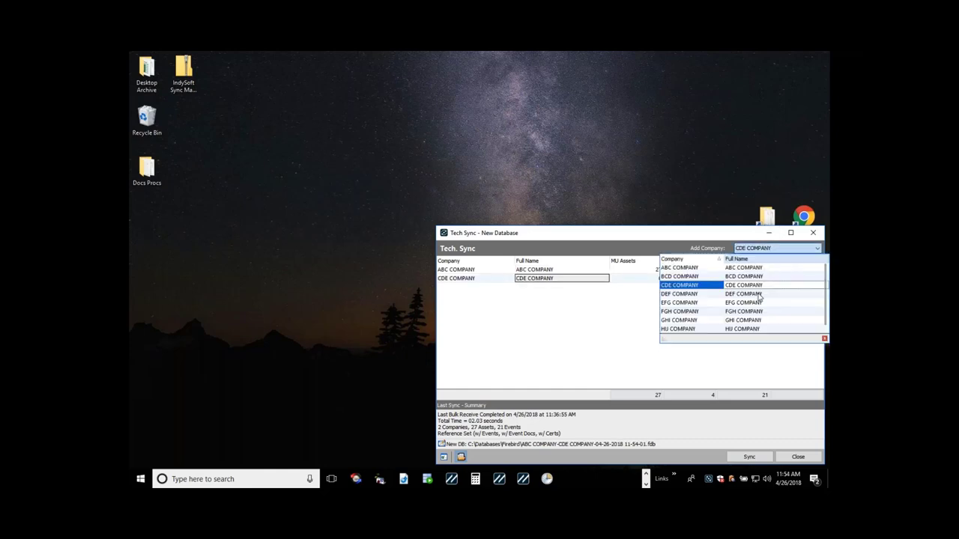
click(753, 302)
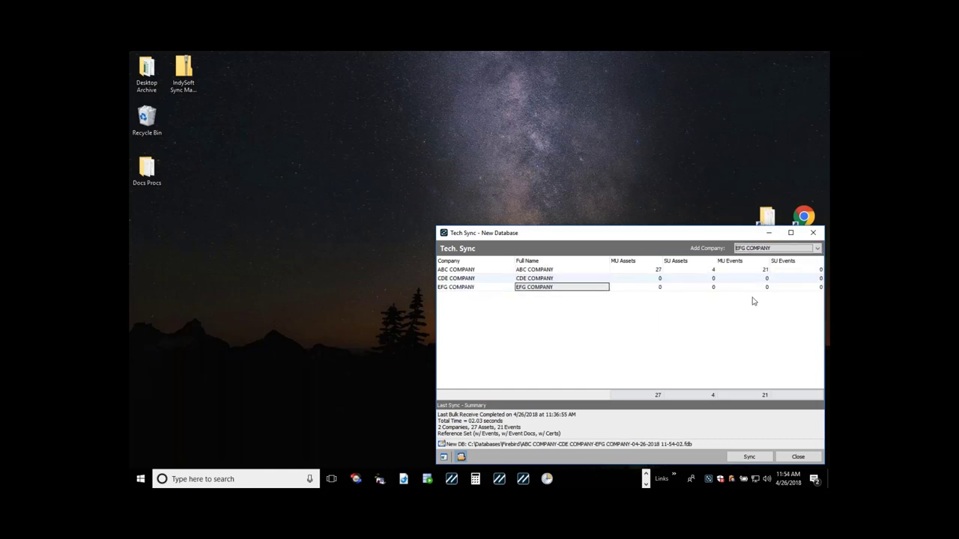
click(629, 280)
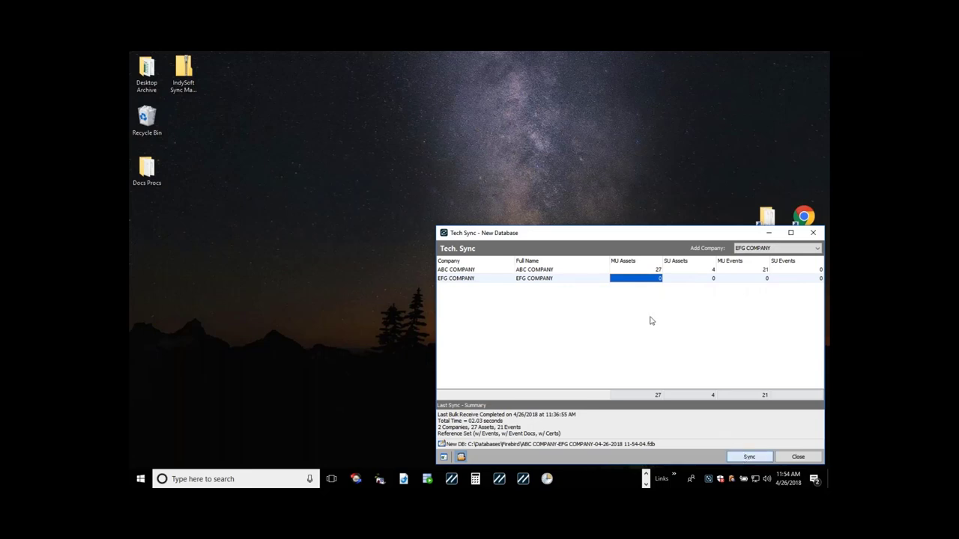
key(Delete)
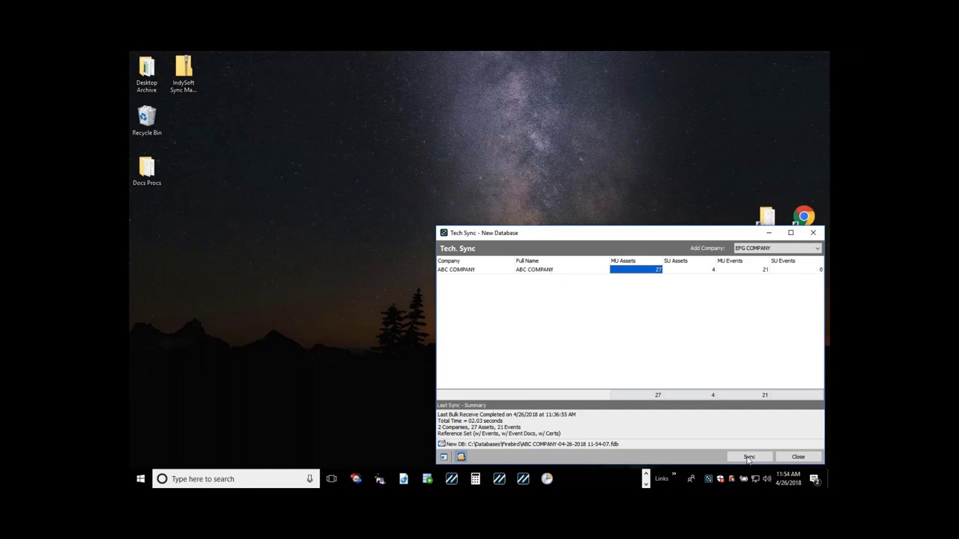
- Sync the new single-user database and confirm its creation
click(748, 457)
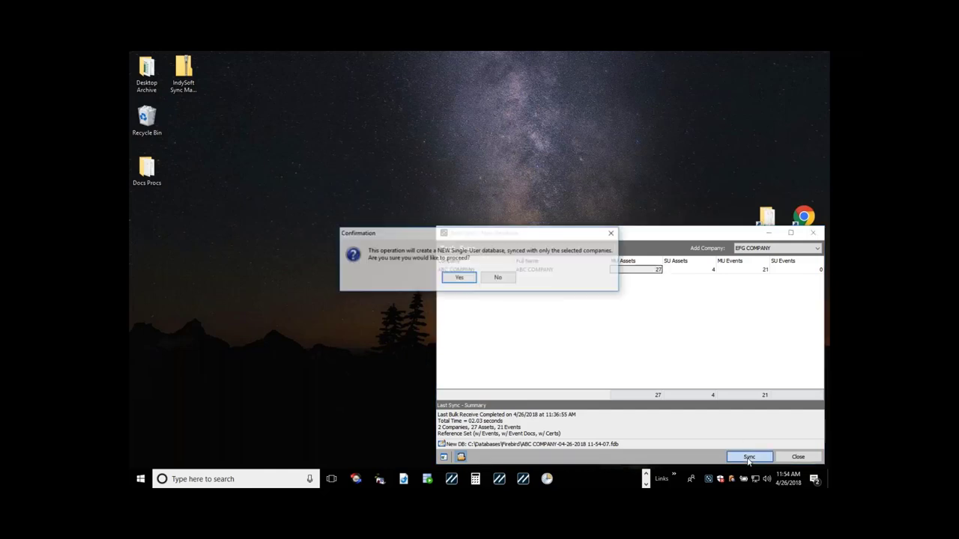
click(458, 277)
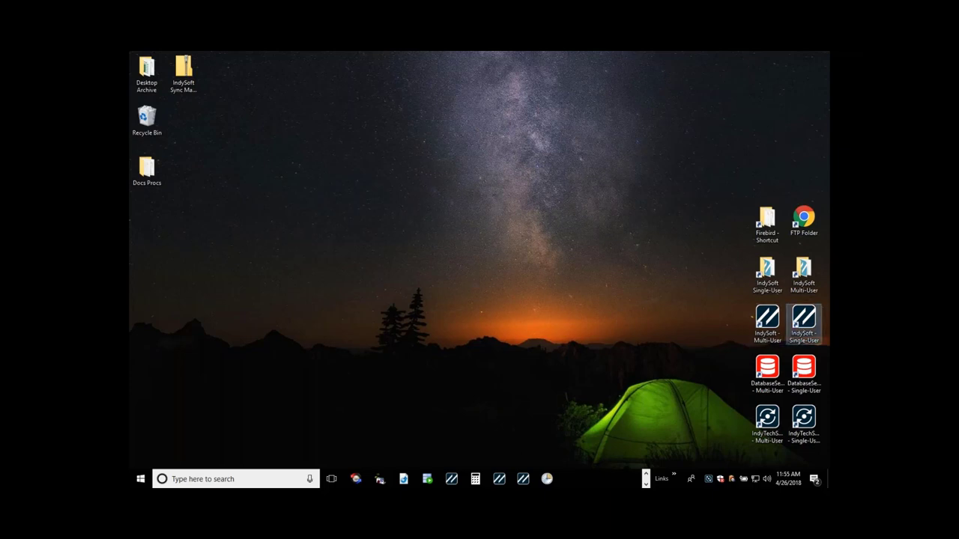
- Launch IndySoft Single-User and log in with the user name and password
double_click(804, 320)
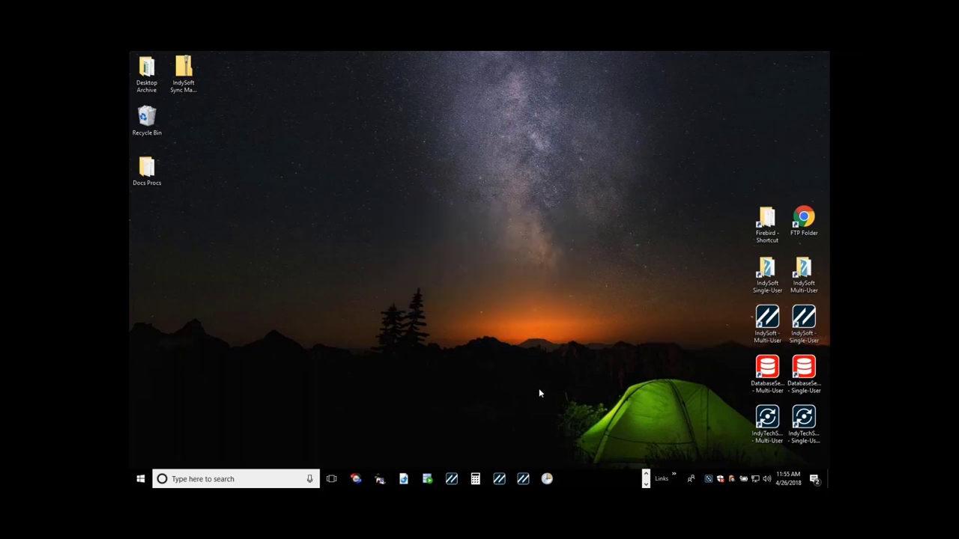
text(INDYSOFT)
key(Tab)
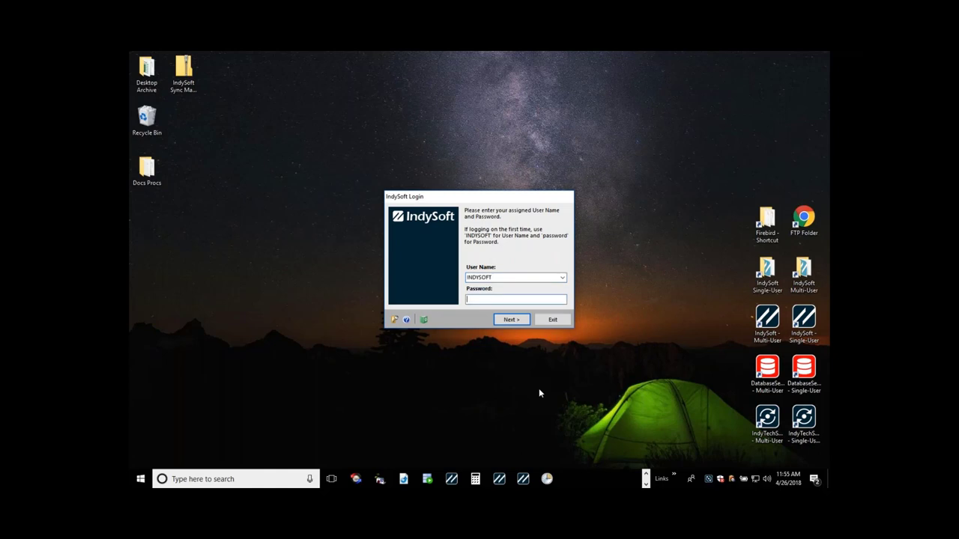
text(password)
key(Return)
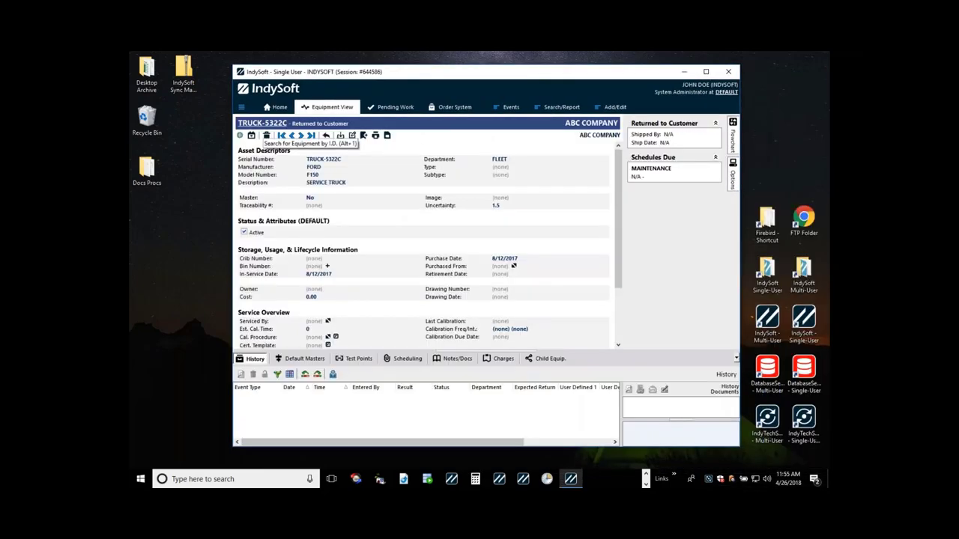
- Search equipment by I.D. and open the DIXON-4432A record
click(262, 122)
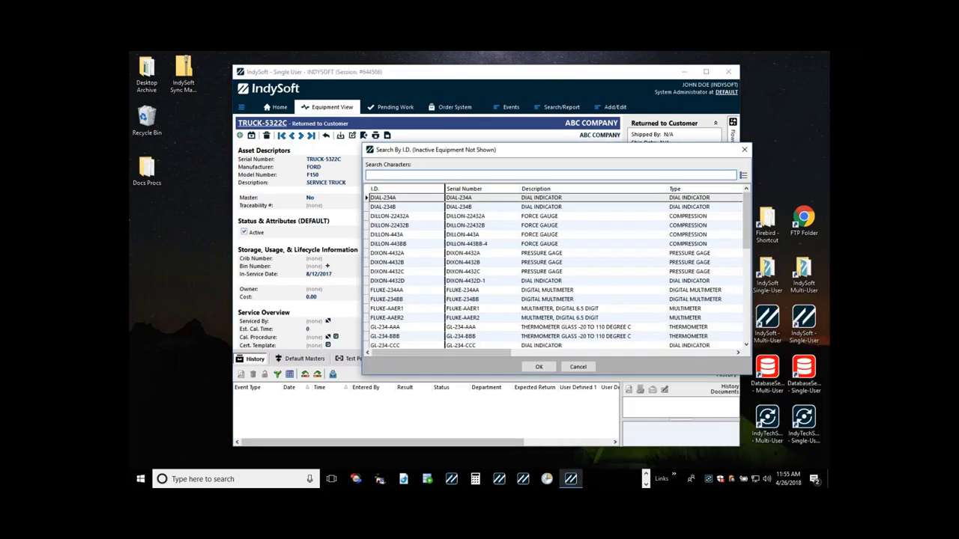
click(425, 256)
double_click(426, 255)
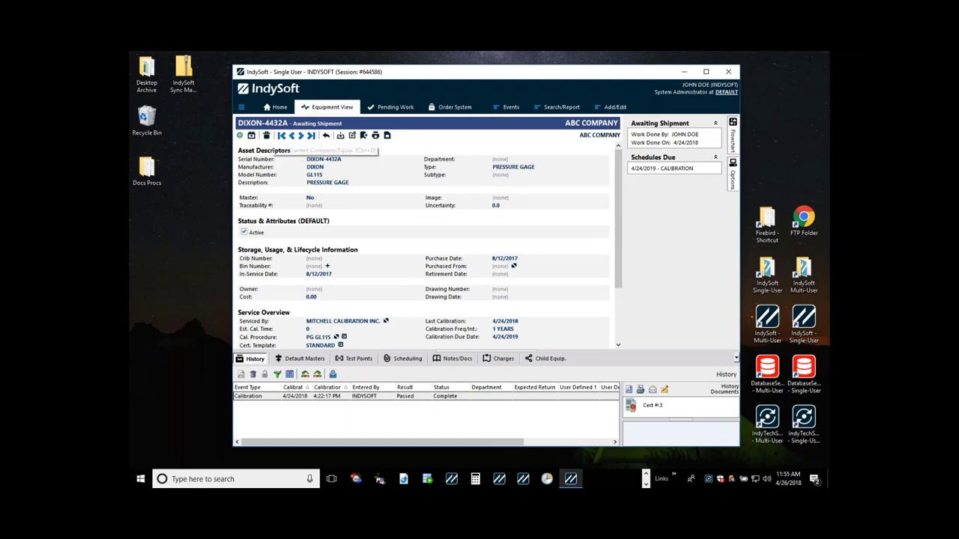
- Search by I.D. again and open the TQ-333AA torque wrench from the list's end
click(263, 123)
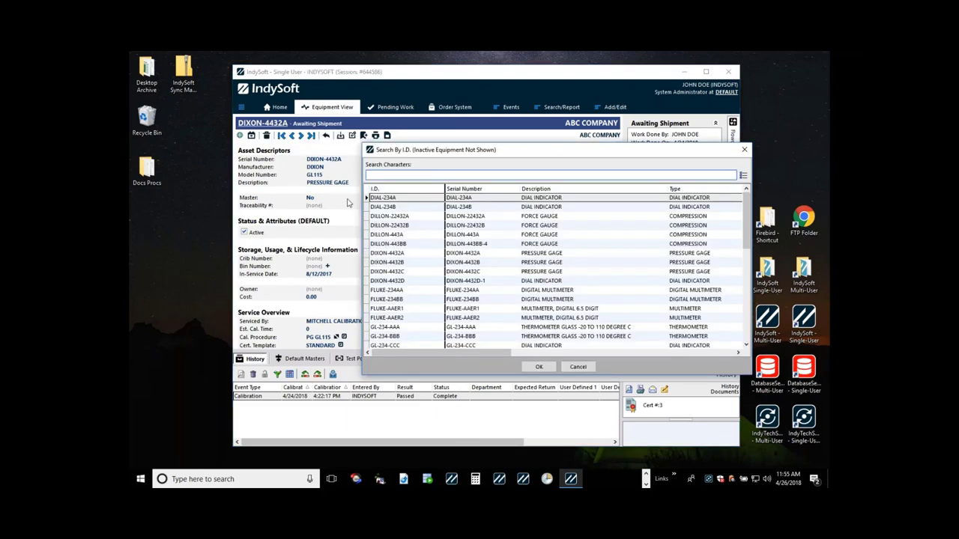
key(Down)
key(Down)
key(Down)
key(Down)
key(Down)
key(Down)
key(Down)
key(Down)
key(Down)
key(Down)
key(Down)
key(Down)
key(Down)
key(Down)
key(Down)
key(Down)
key(Down)
key(Down)
key(Down)
key(Down)
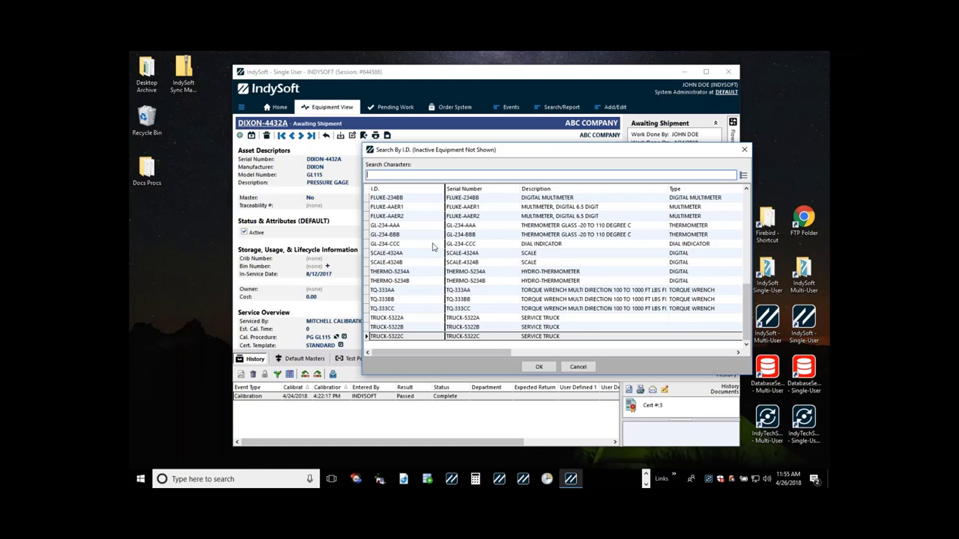
double_click(398, 293)
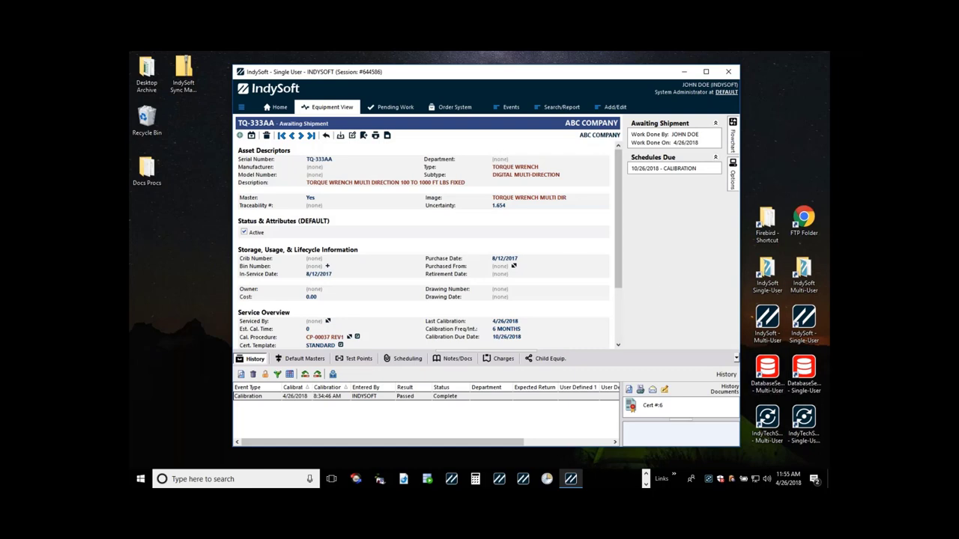
- Add a Repair event to TQ-333AA, passing Documents, Parts and Comments, and save it
click(511, 107)
click(517, 145)
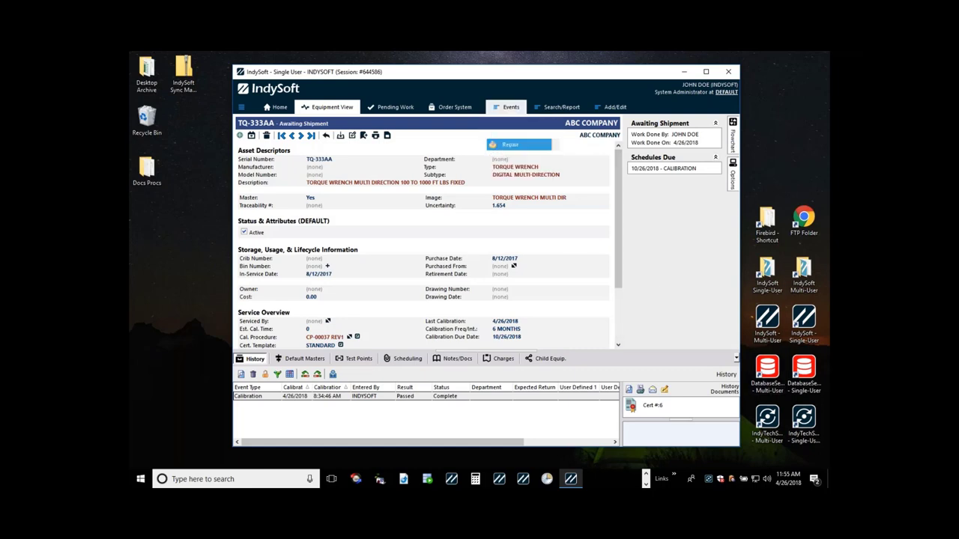
click(567, 373)
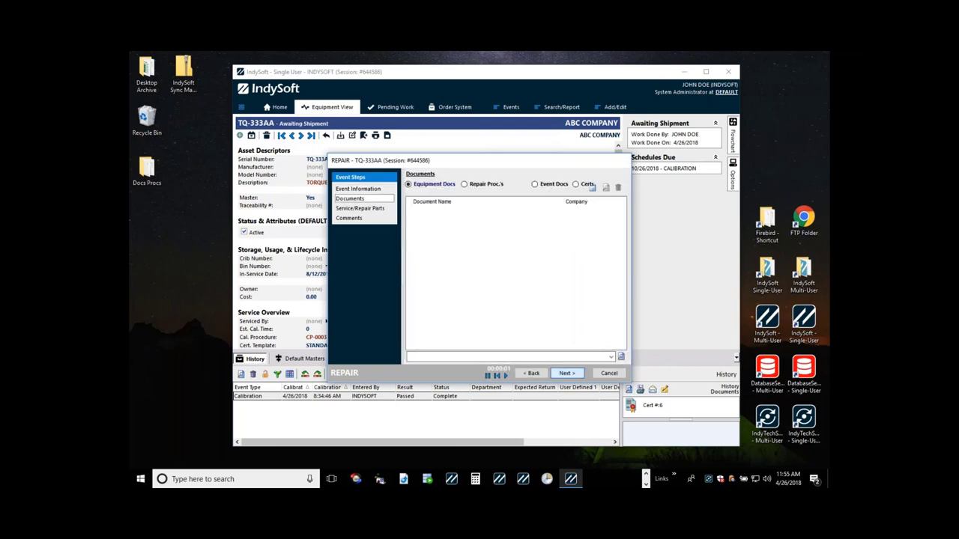
click(567, 374)
click(566, 373)
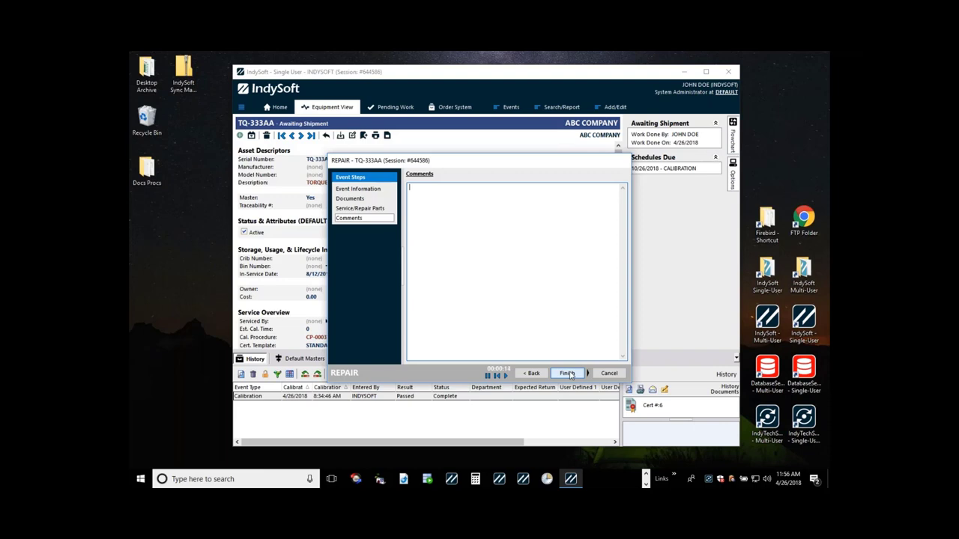
click(568, 373)
click(438, 278)
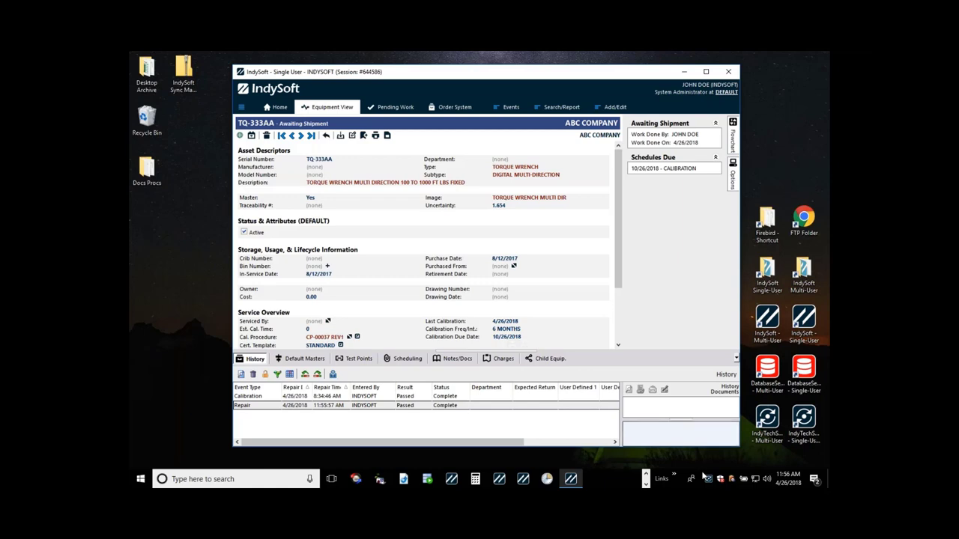
- Watch the single-user sync queue upload TQ-333AA in an enlarged log, then close the queue
double_click(708, 484)
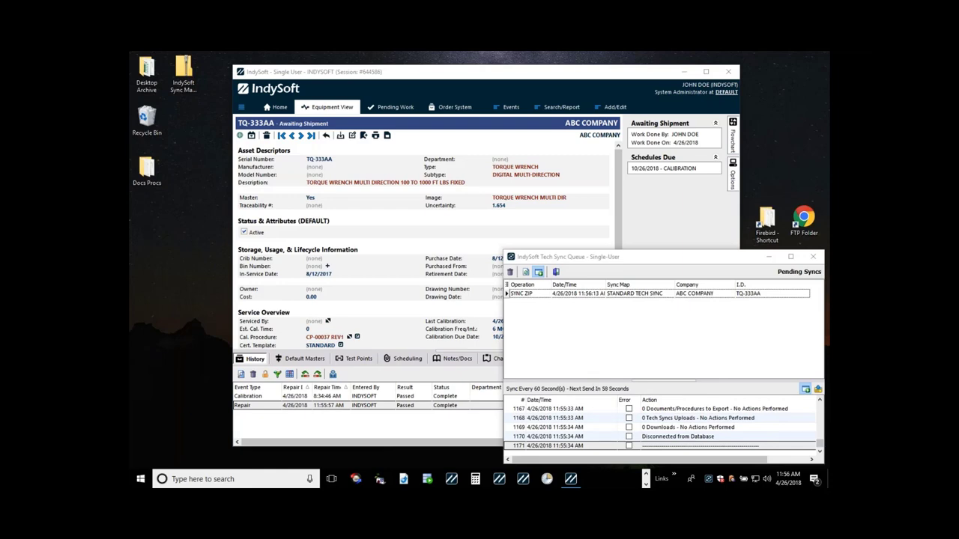
drag(593, 381, 583, 342)
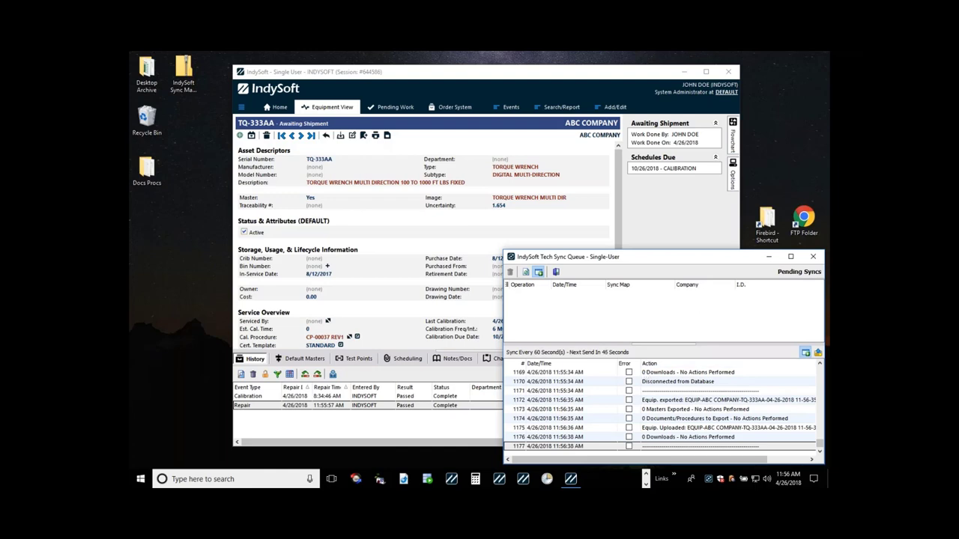
click(815, 257)
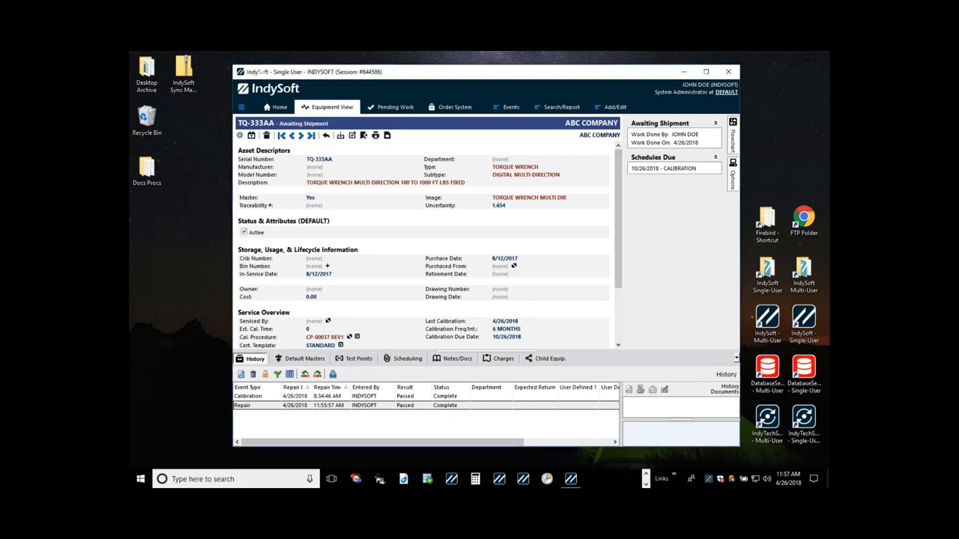
drag(513, 75, 435, 83)
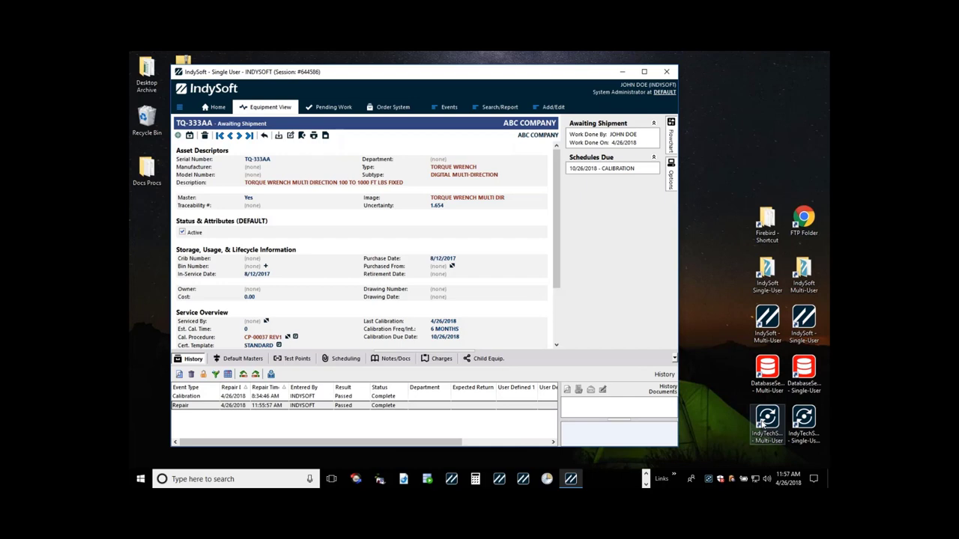
- Launch the multi-user Tech Sync and log in with the user name and password
double_click(761, 424)
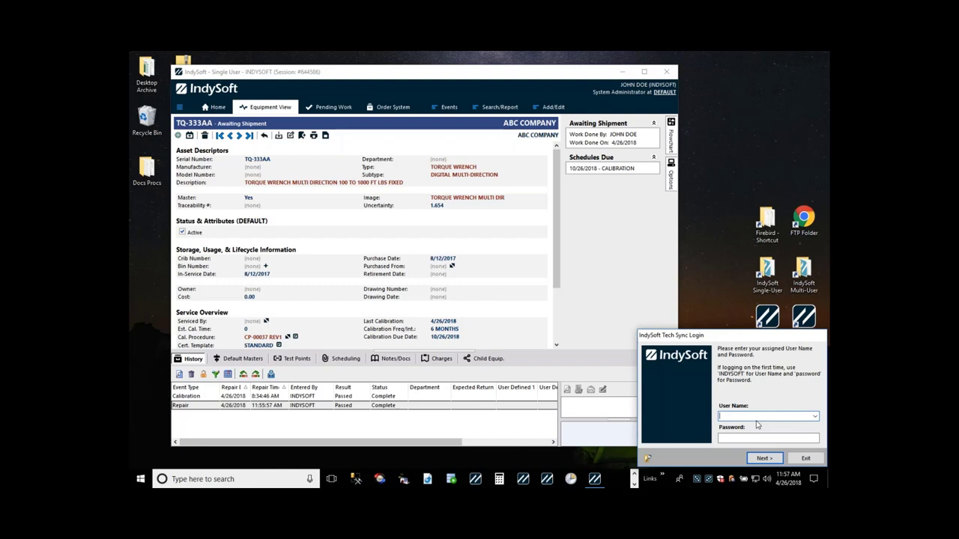
text(INDYSOFT)
key(Tab)
text(password)
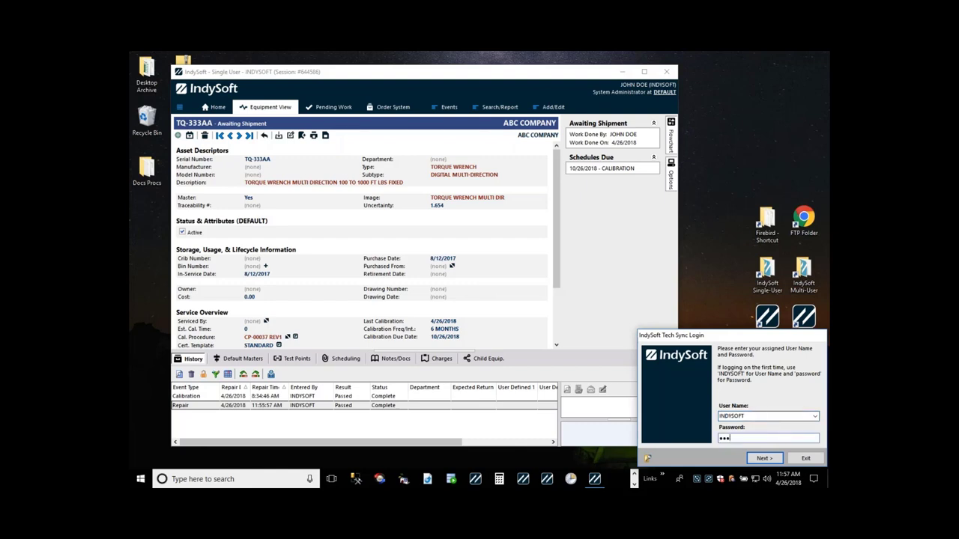
key(Return)
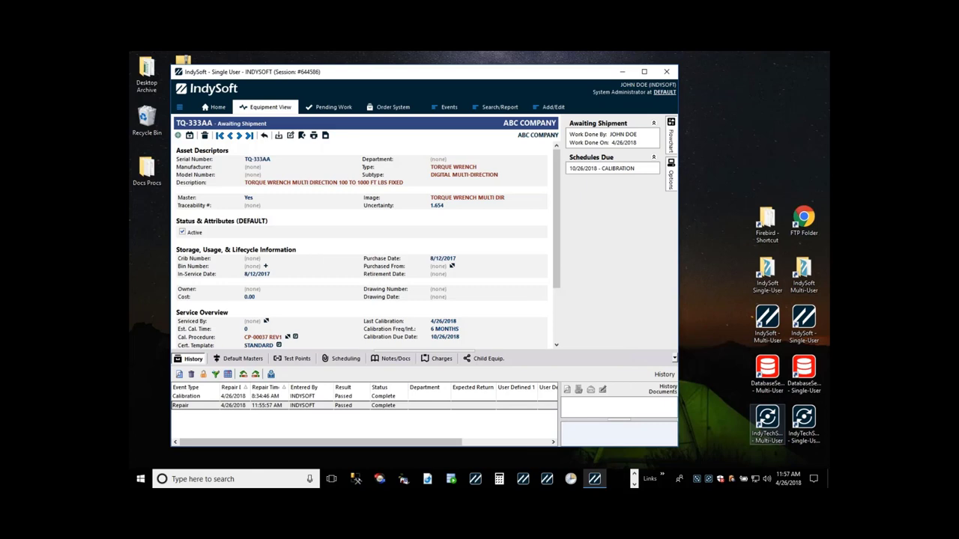
- Check the multi-user sync log for the TQ-333AA file downloaded from FTP and imported
click(697, 479)
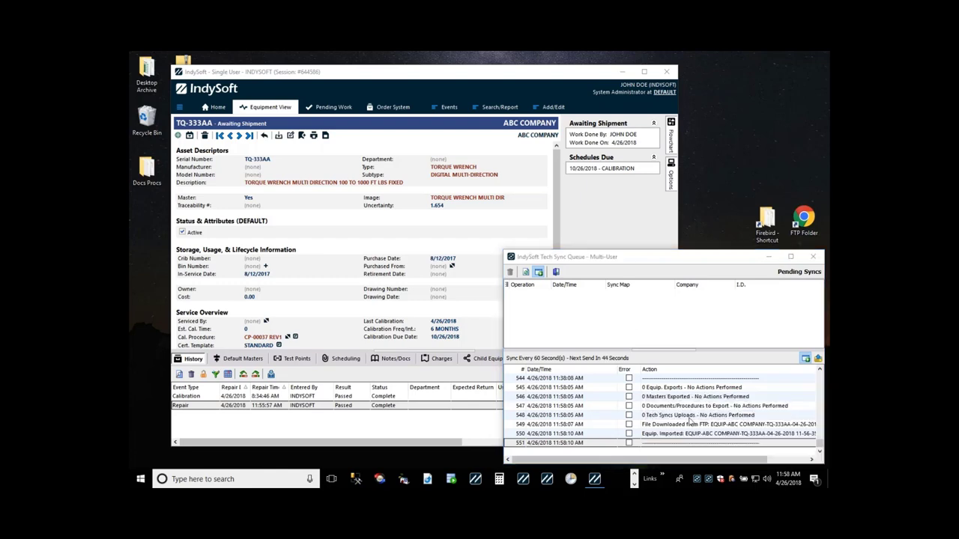
click(659, 424)
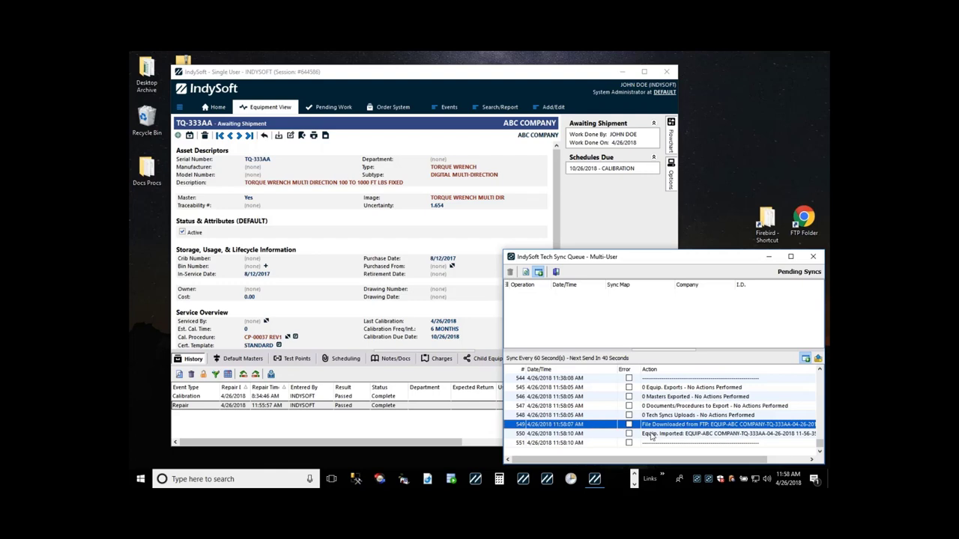
click(331, 407)
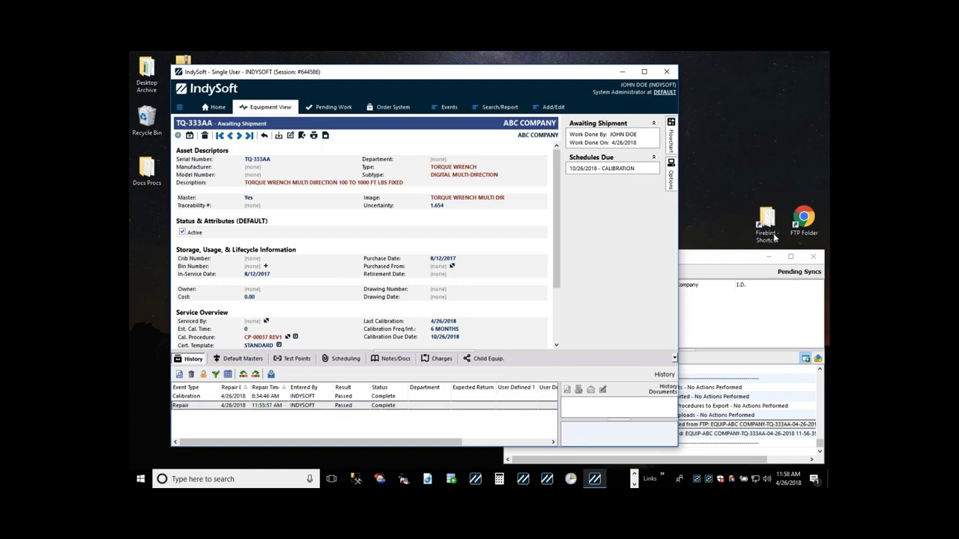
- Log in to multi-user IndySoft and check TQ-333AA's synced 4/26/2018 Repair history entry
click(813, 257)
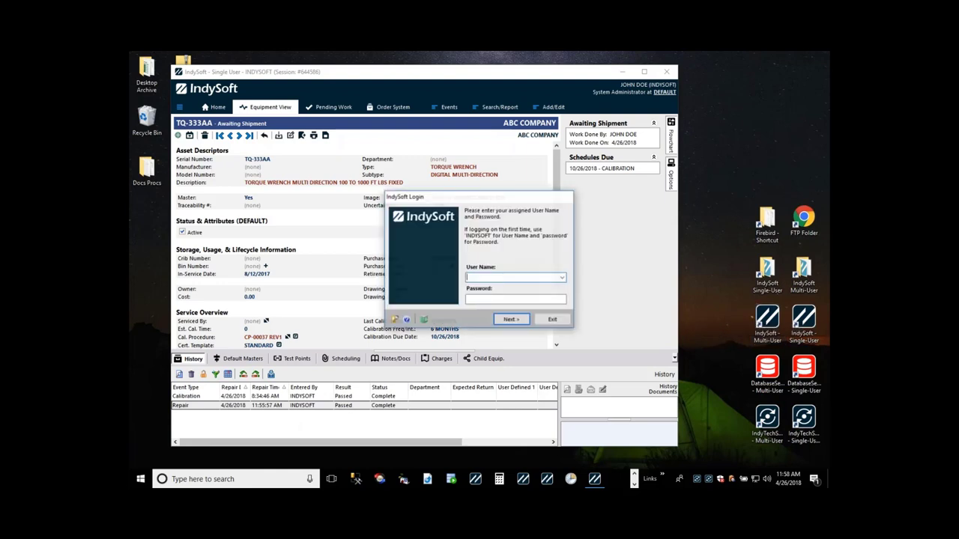
text(password)
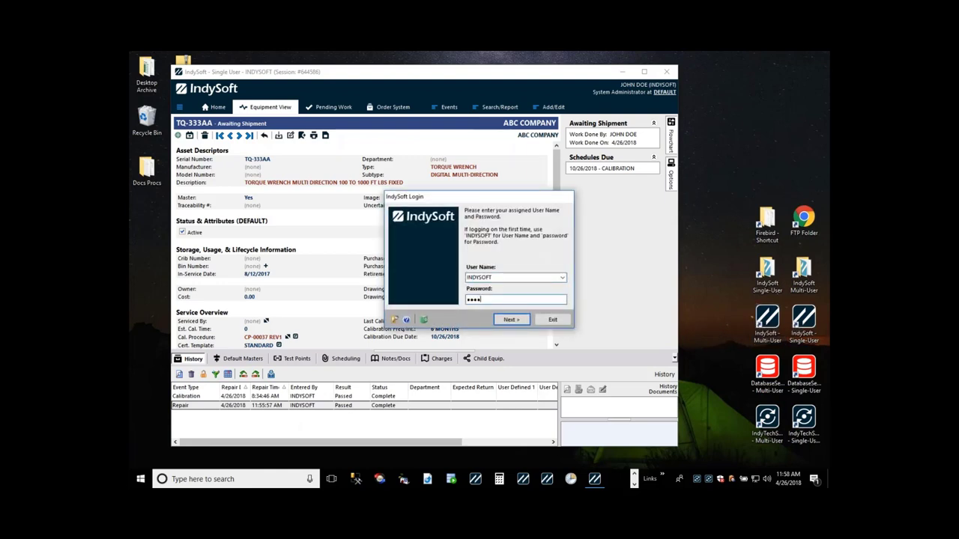
key(Return)
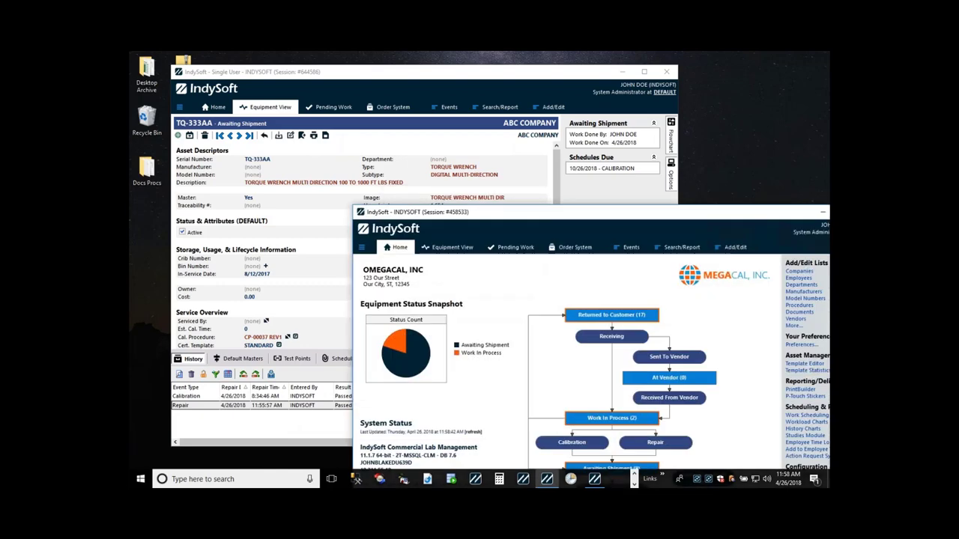
drag(527, 219, 362, 74)
click(303, 104)
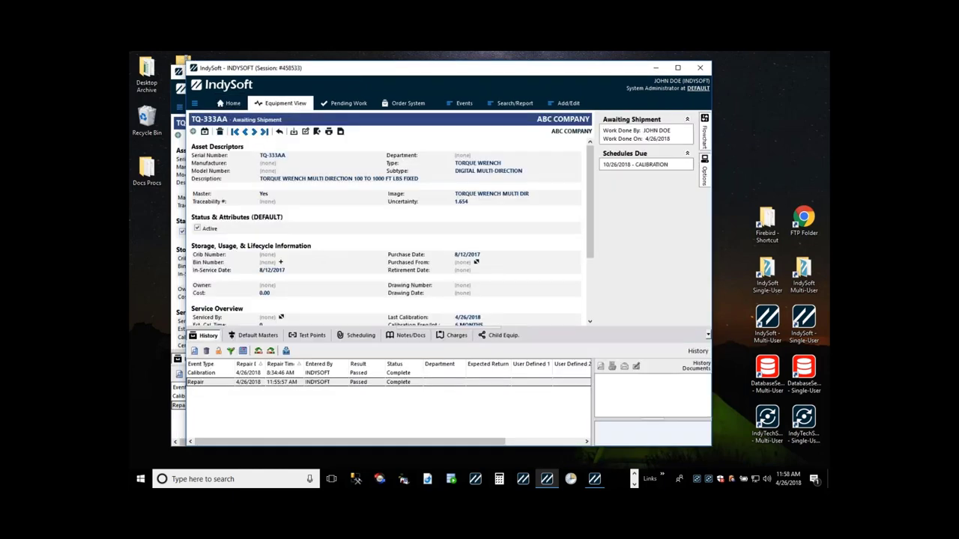
drag(270, 68, 345, 71)
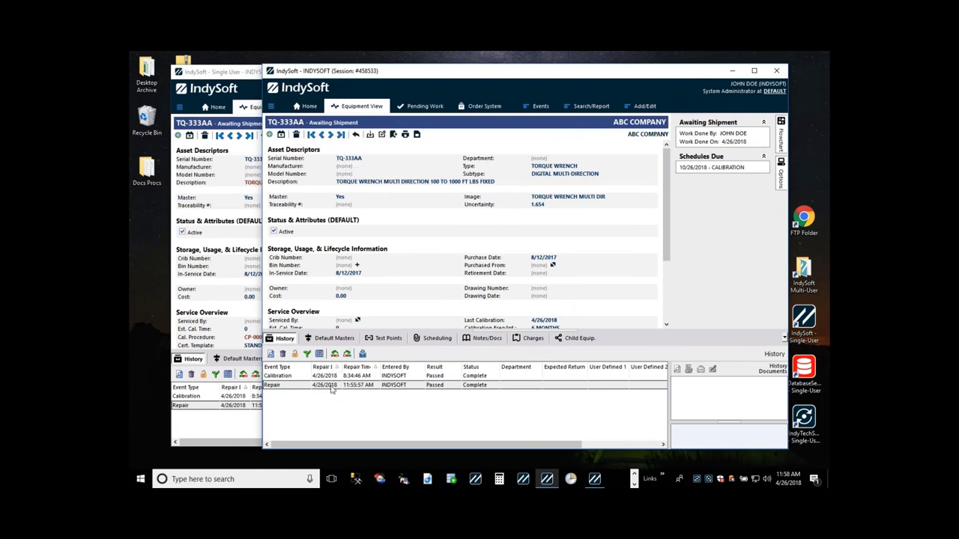
click(332, 386)
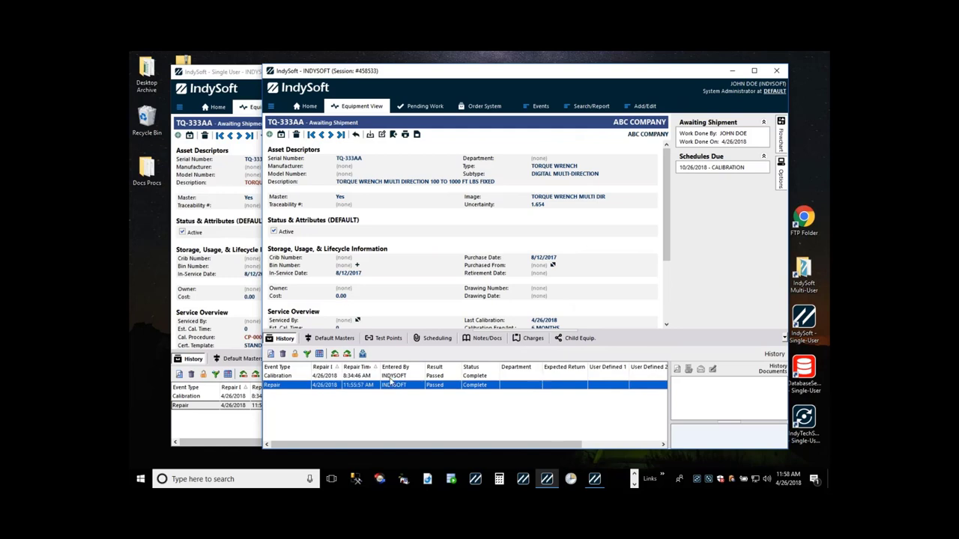
ctrl+click(368, 386)
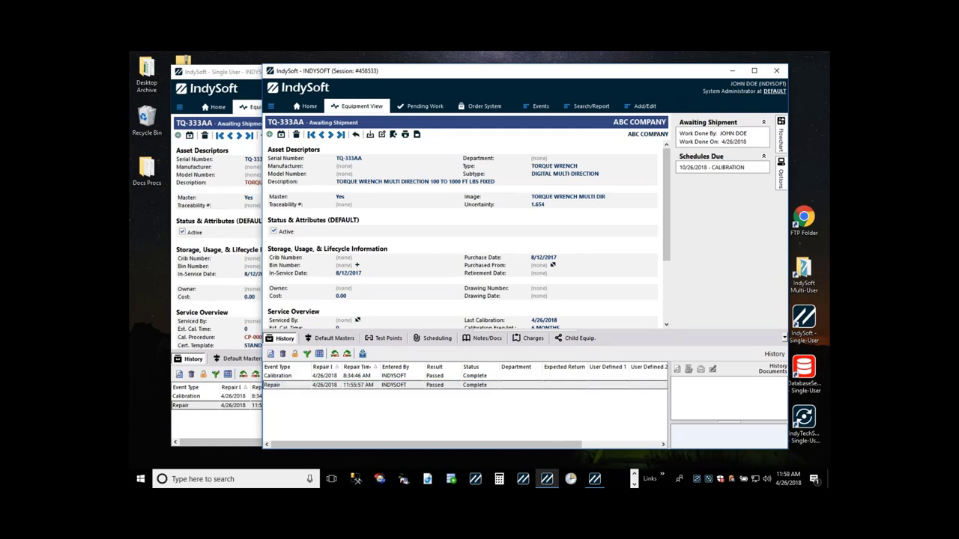
- Open the SCALE-4324B master from the Masters Listing
click(309, 107)
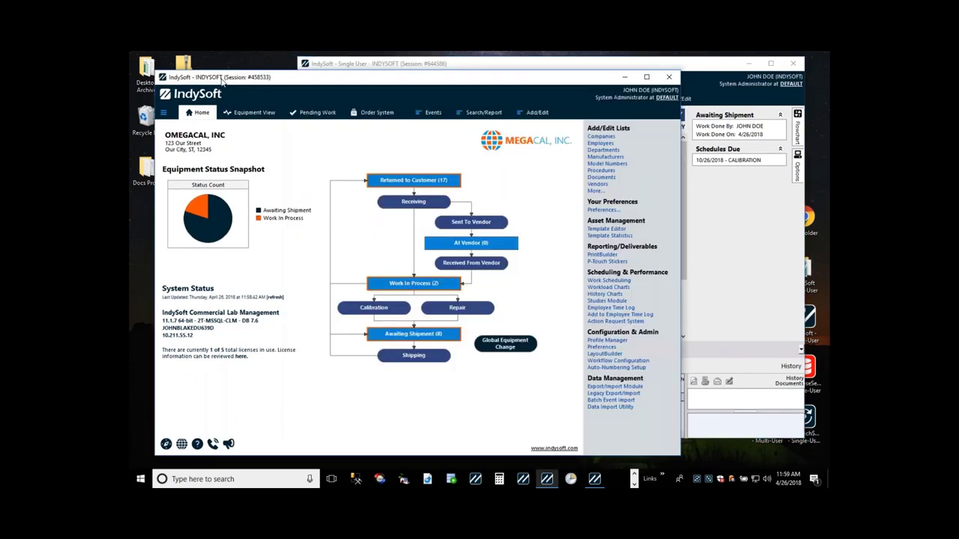
drag(222, 75, 214, 72)
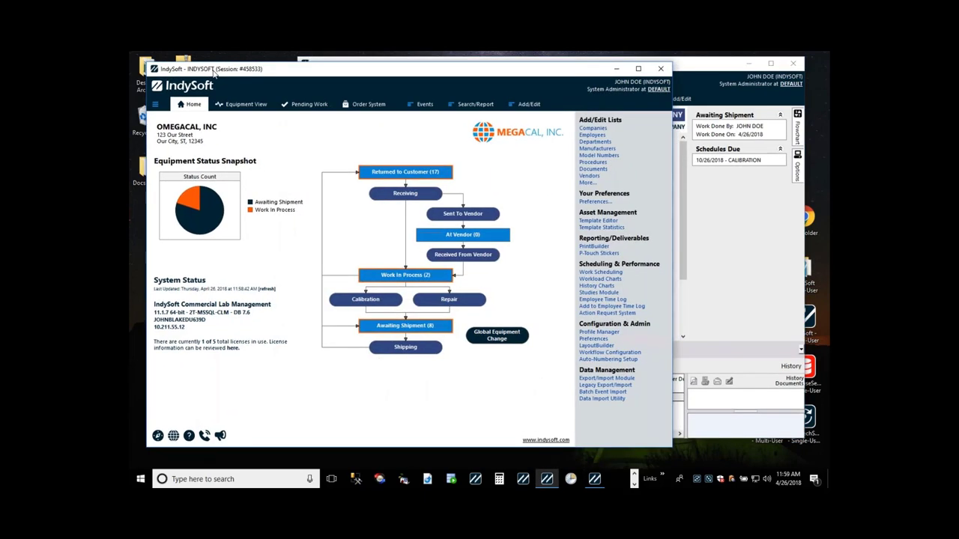
click(247, 105)
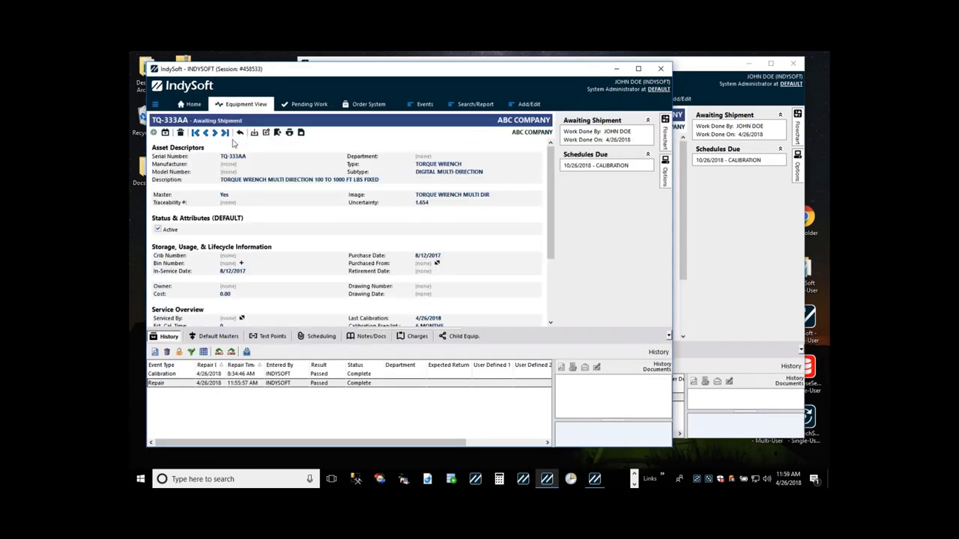
click(470, 104)
click(465, 229)
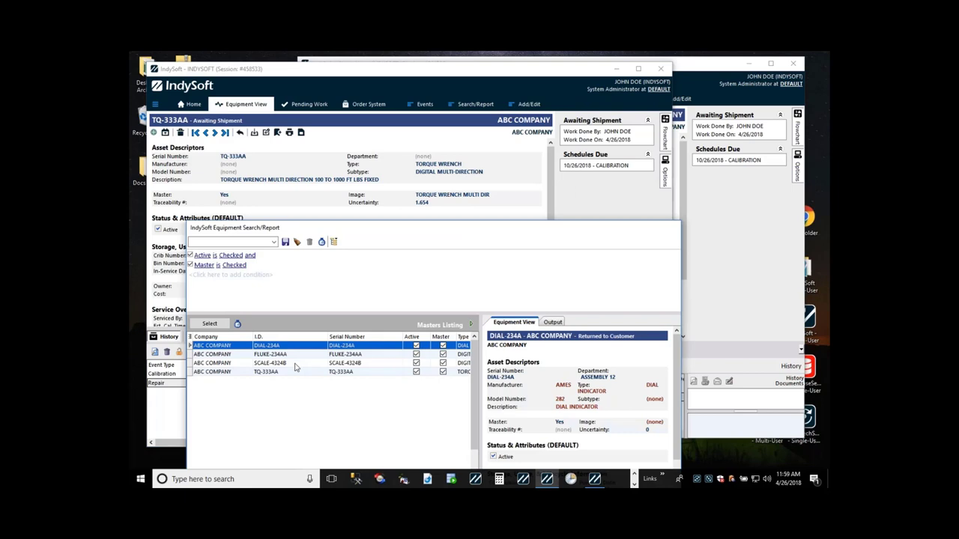
click(296, 364)
double_click(296, 363)
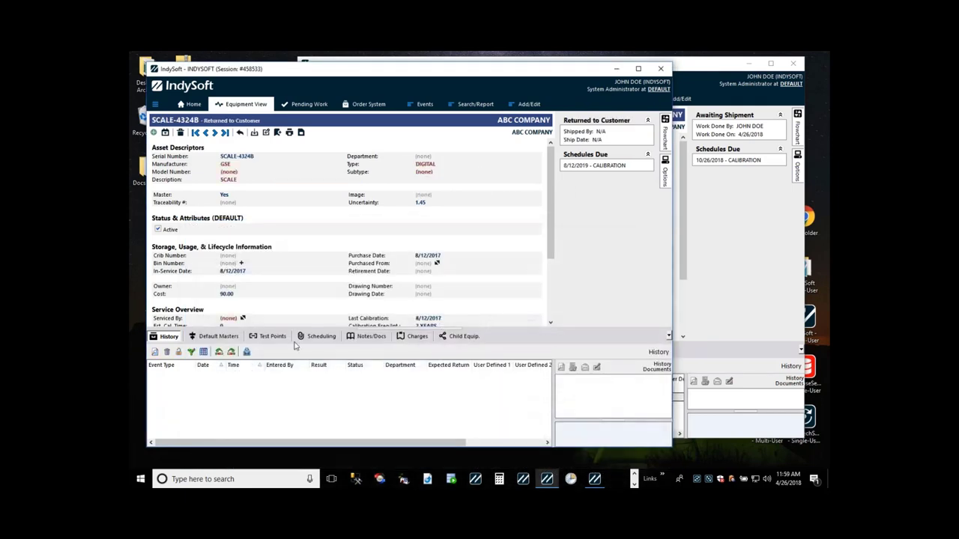
- Change SCALE-4324B's calibration frequency to every 3 years, due 8/12/2020, and open the sync queue
click(319, 336)
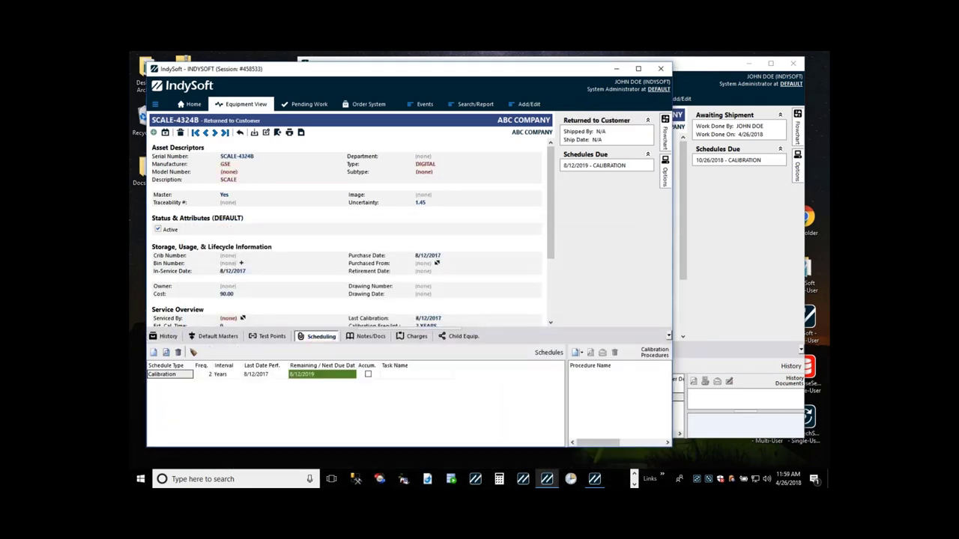
double_click(255, 374)
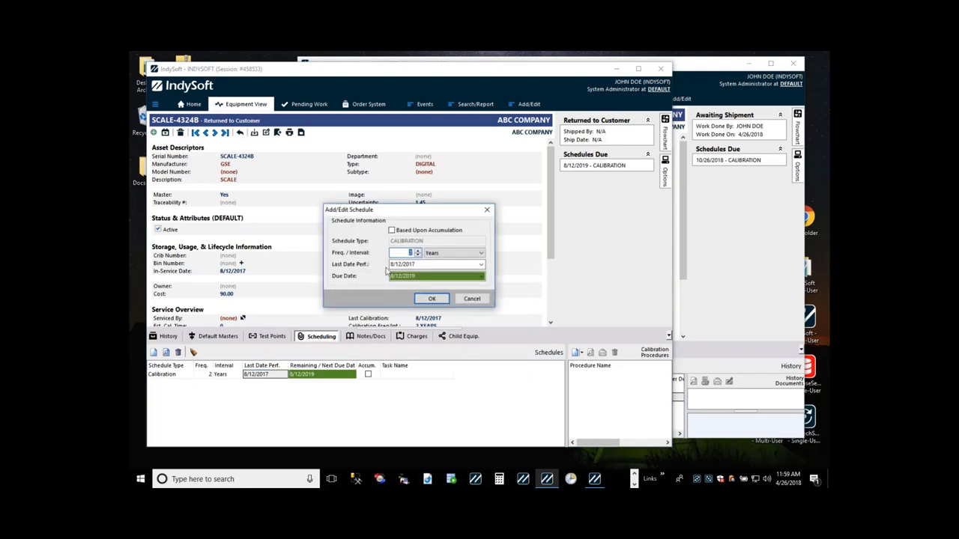
click(418, 250)
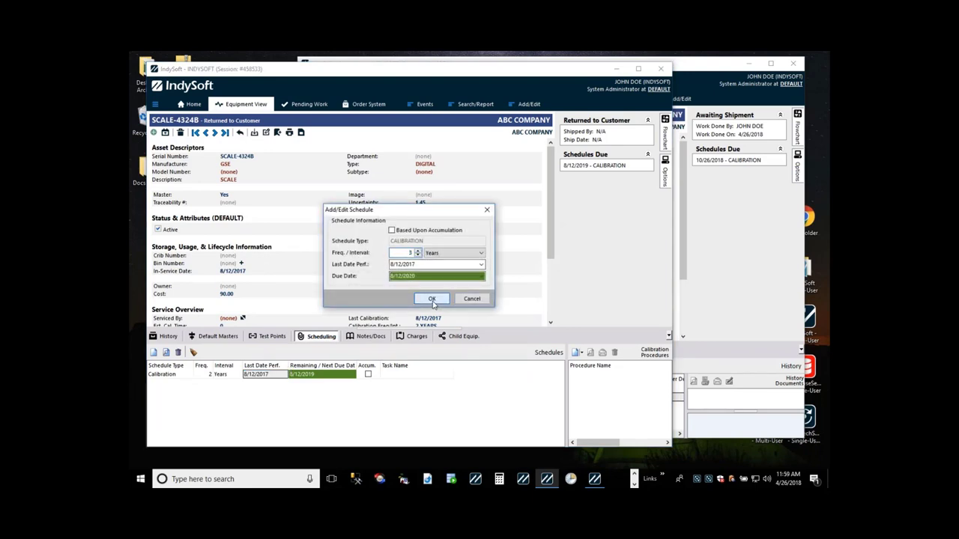
click(432, 299)
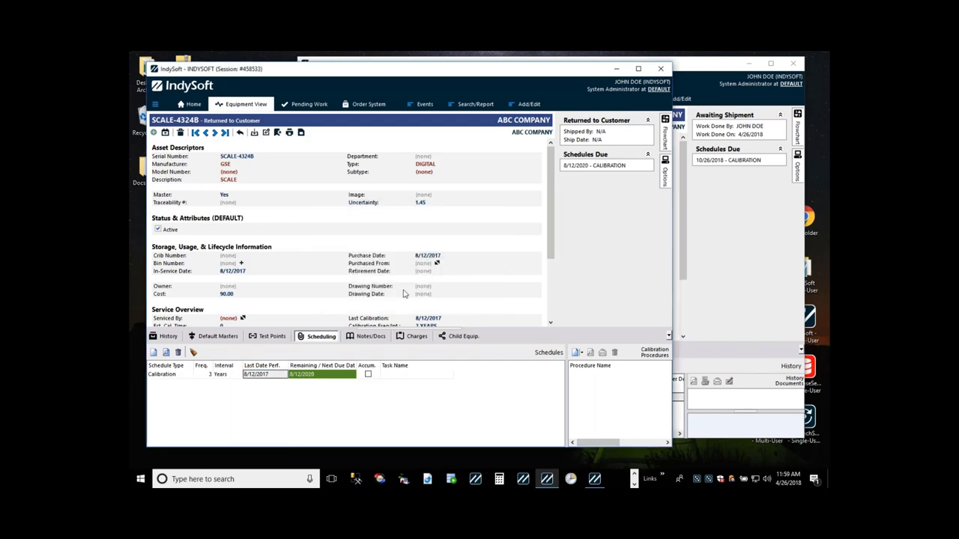
click(697, 480)
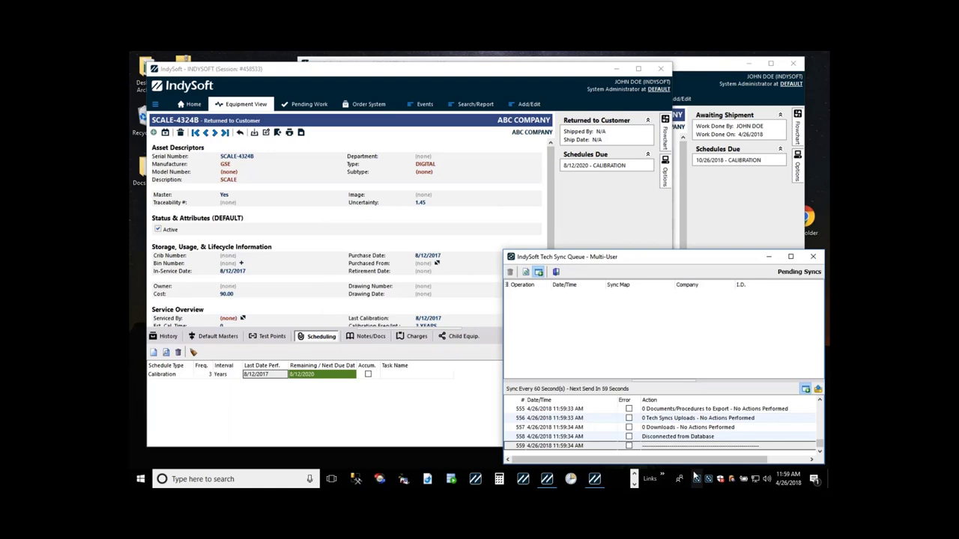
- Run an immediate multi-user sync, review its log of 0 masters exported, and close the queue
click(819, 390)
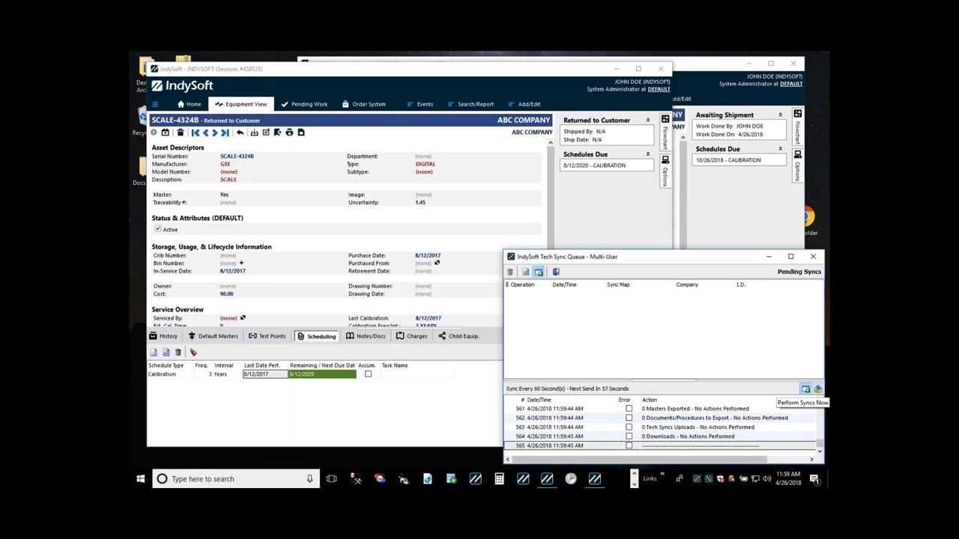
scroll(709, 422, up, 1)
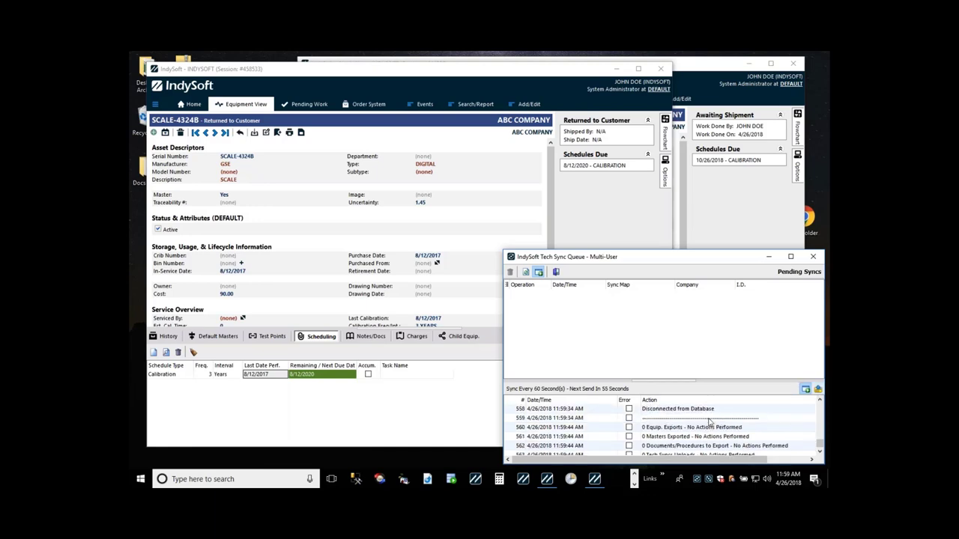
scroll(709, 422, down, 1)
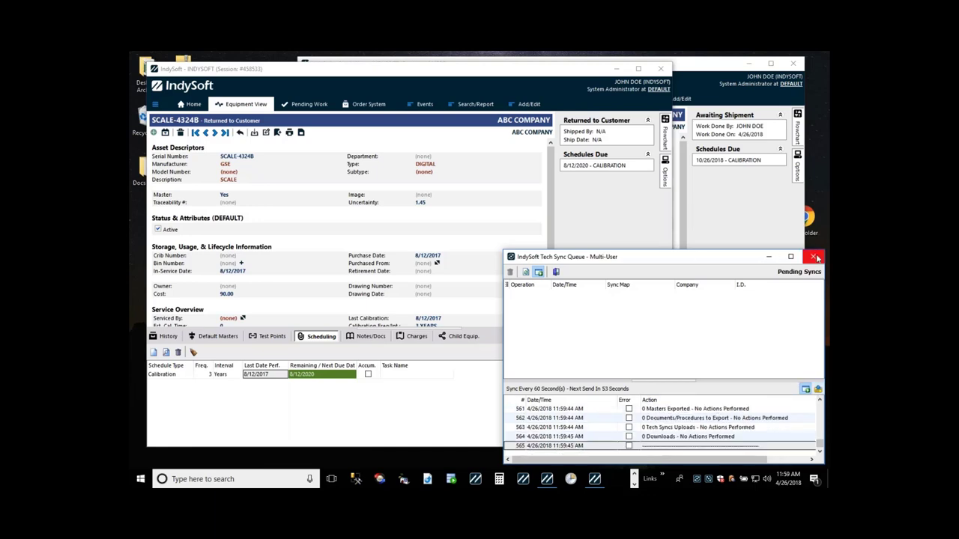
click(816, 257)
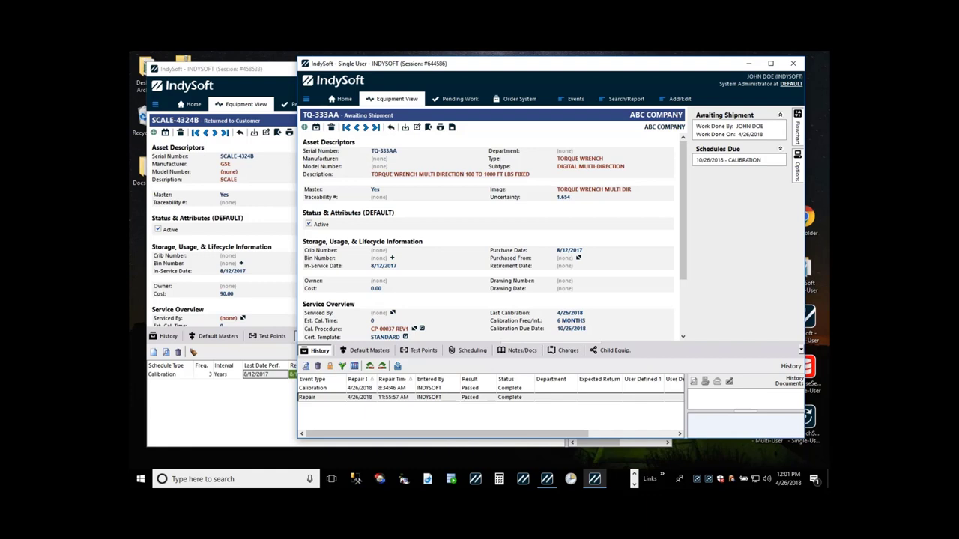
- In the multi-user IndySoft window, open ABC PROC3 from the procedures list for editing
key(alt+Tab)
click(529, 104)
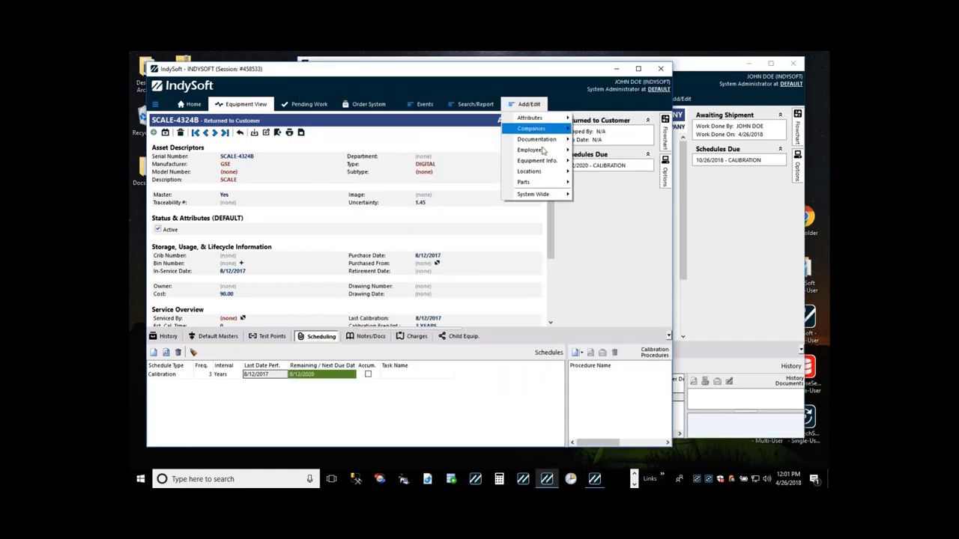
mouse_move(547, 128)
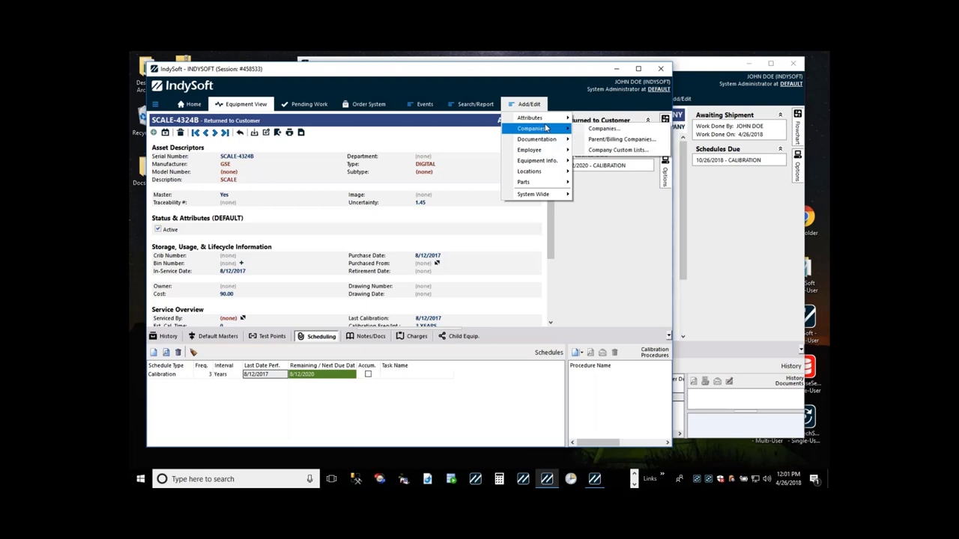
mouse_move(564, 167)
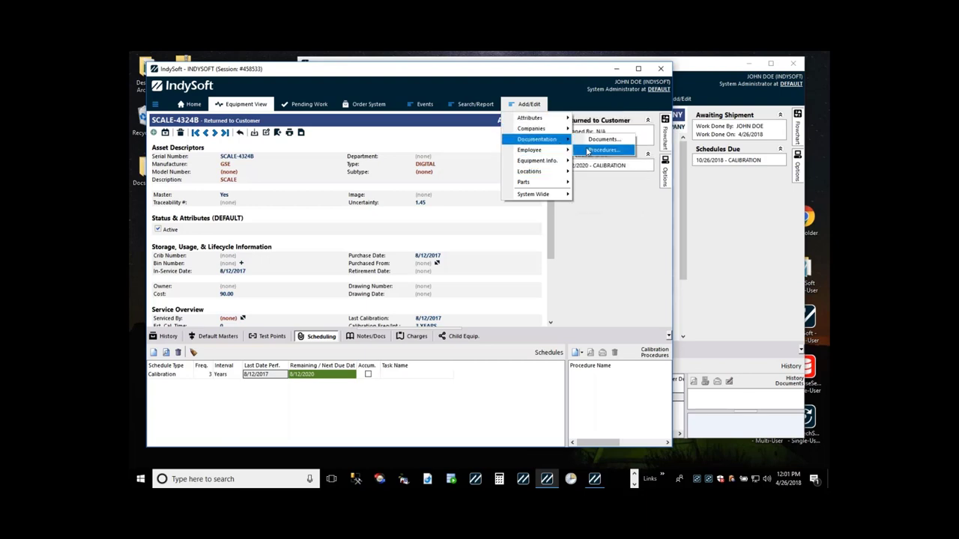
click(588, 150)
click(365, 210)
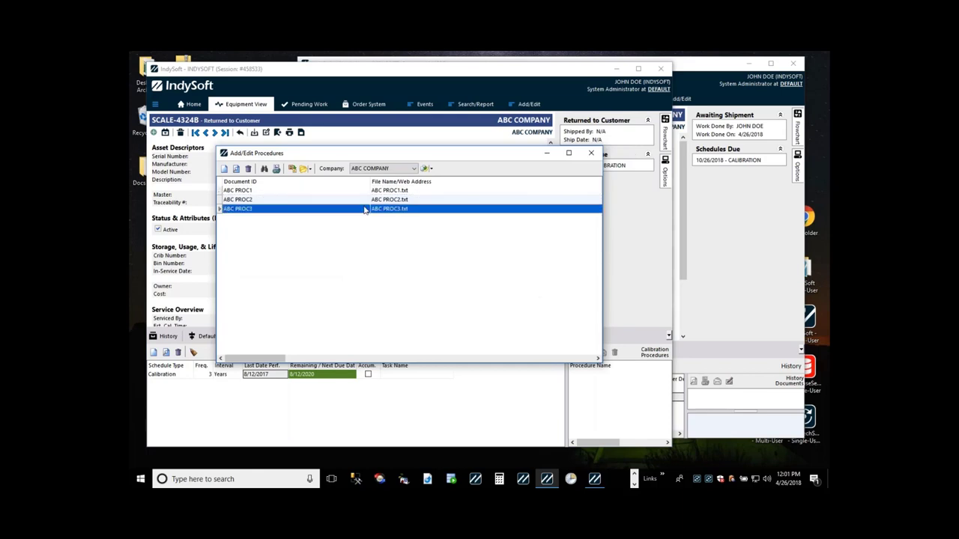
double_click(365, 210)
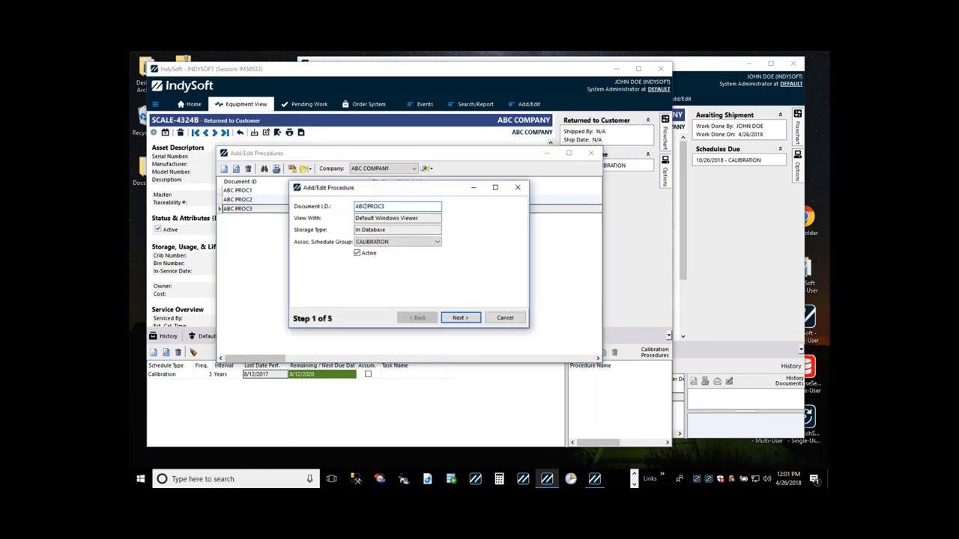
- Add document revision 3 to ABC PROC3, marked as current, keeping the existing procedure file
click(460, 317)
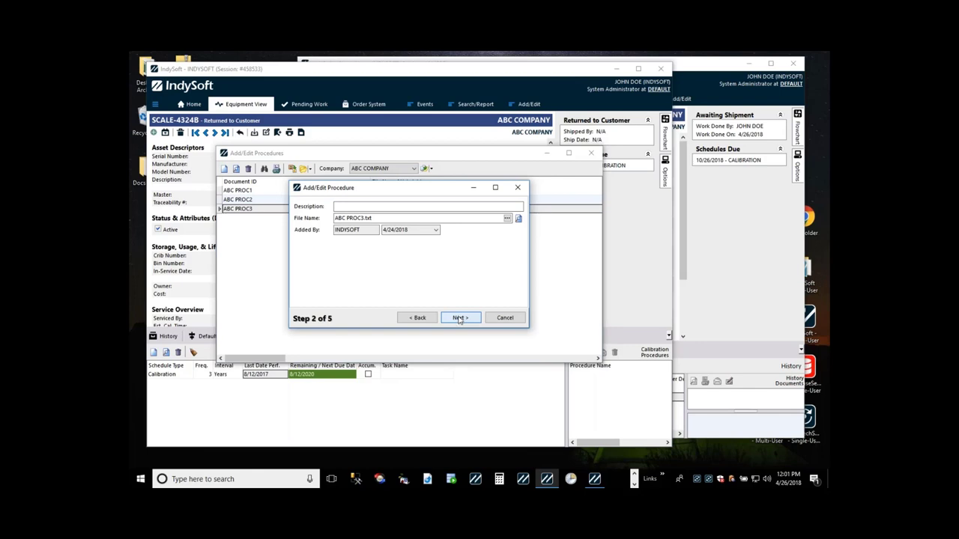
click(459, 319)
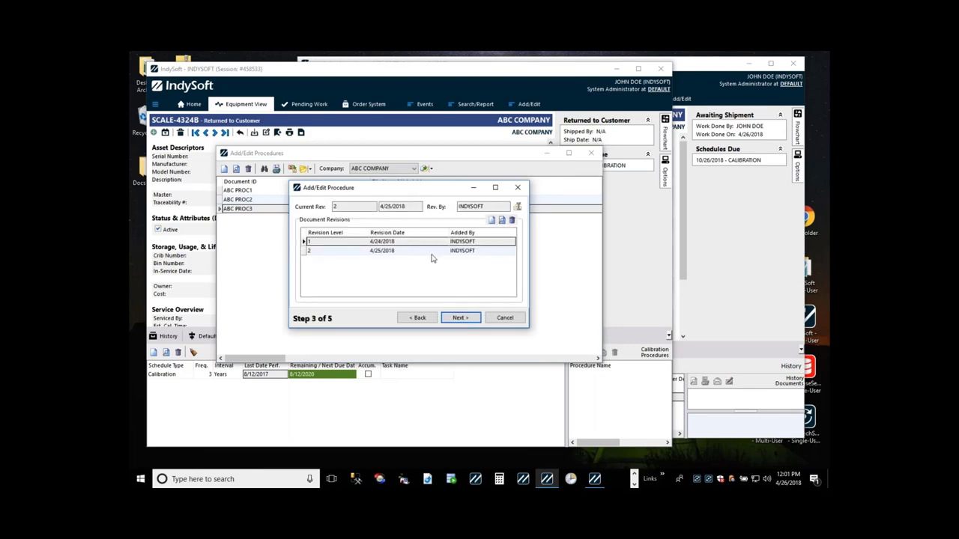
click(492, 220)
text(3)
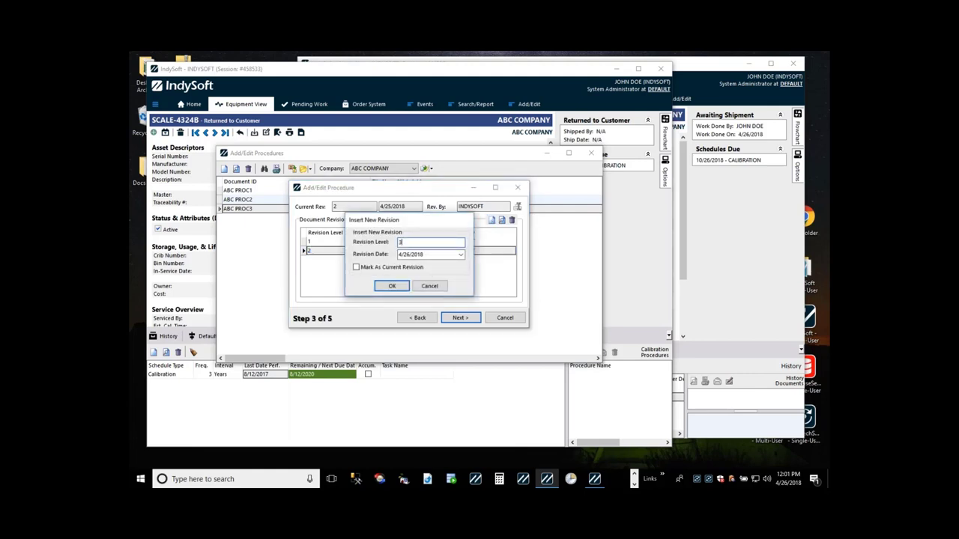
click(377, 267)
click(391, 288)
click(454, 277)
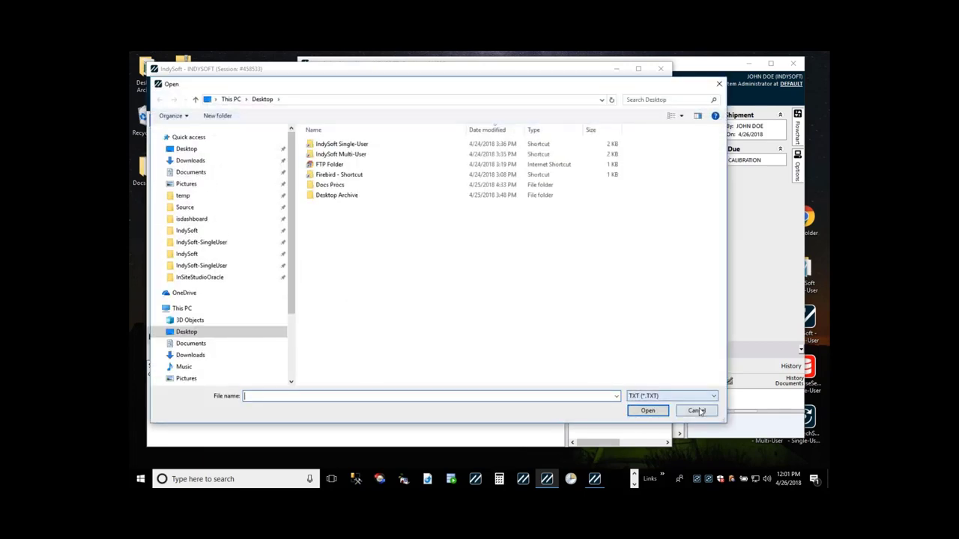
click(697, 409)
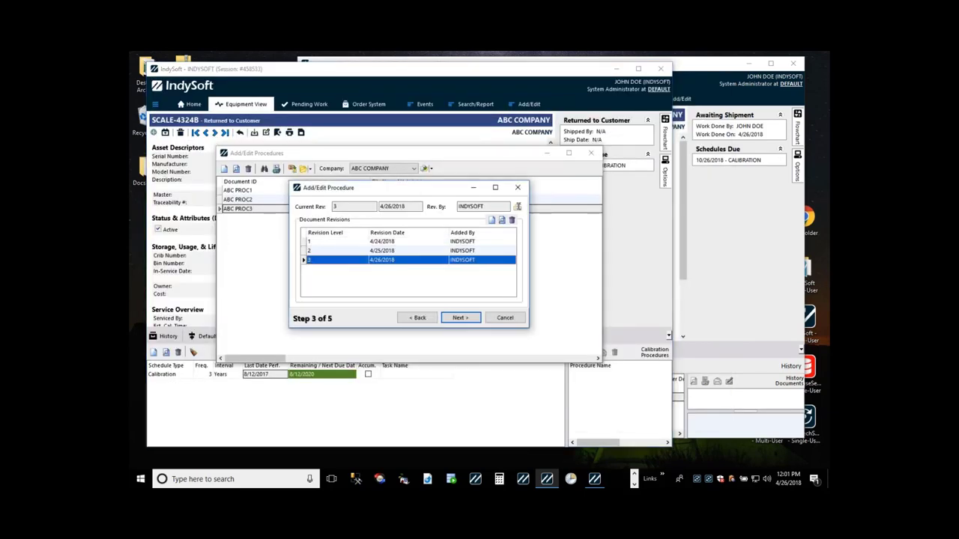
- Finish the ABC PROC3 procedure wizard and close the Add/Edit Procedures list
click(460, 318)
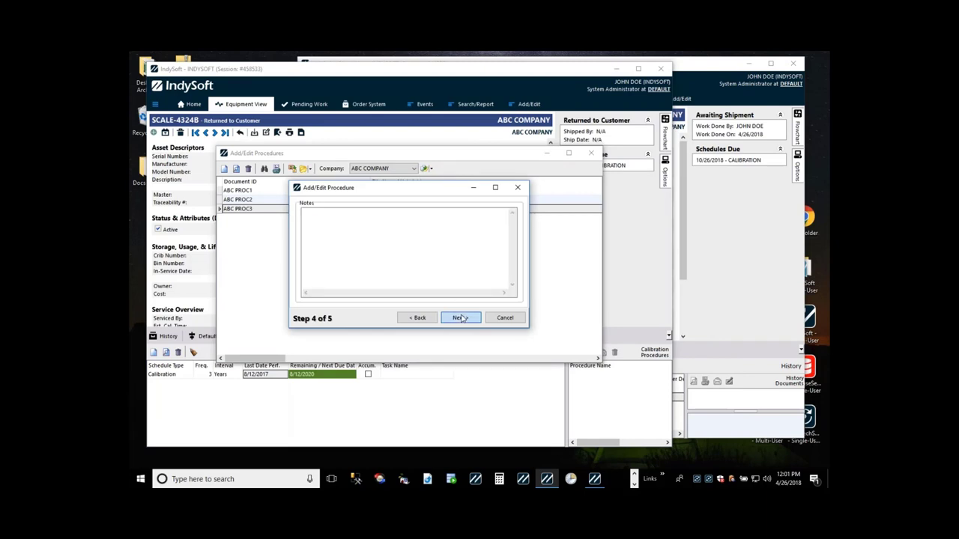
click(461, 318)
click(462, 318)
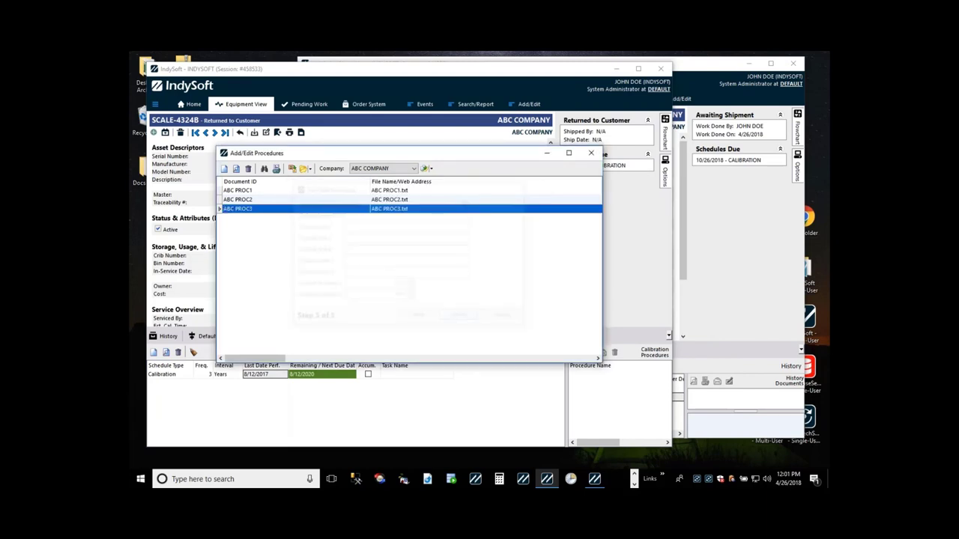
click(591, 154)
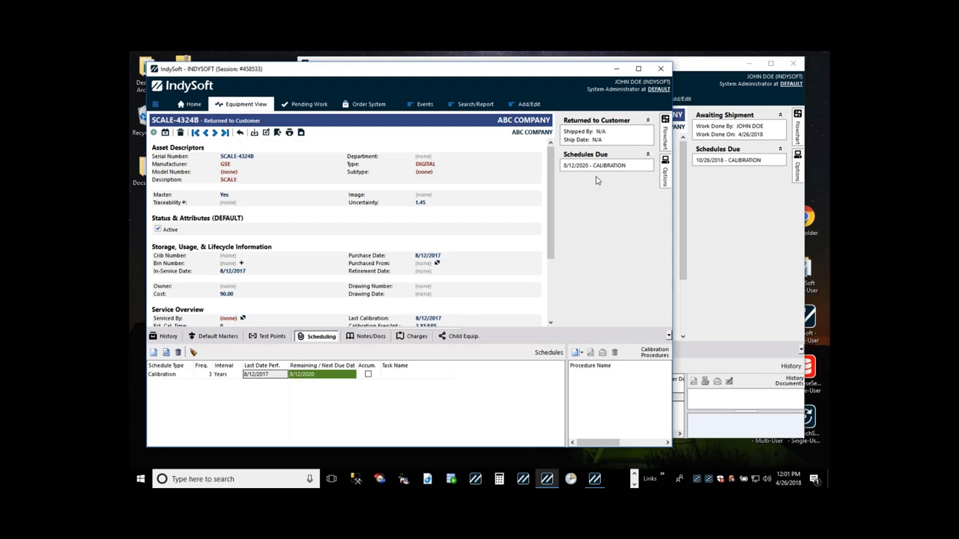
- Check the procedure upload tray notification, then close both IndySoft windows
click(700, 480)
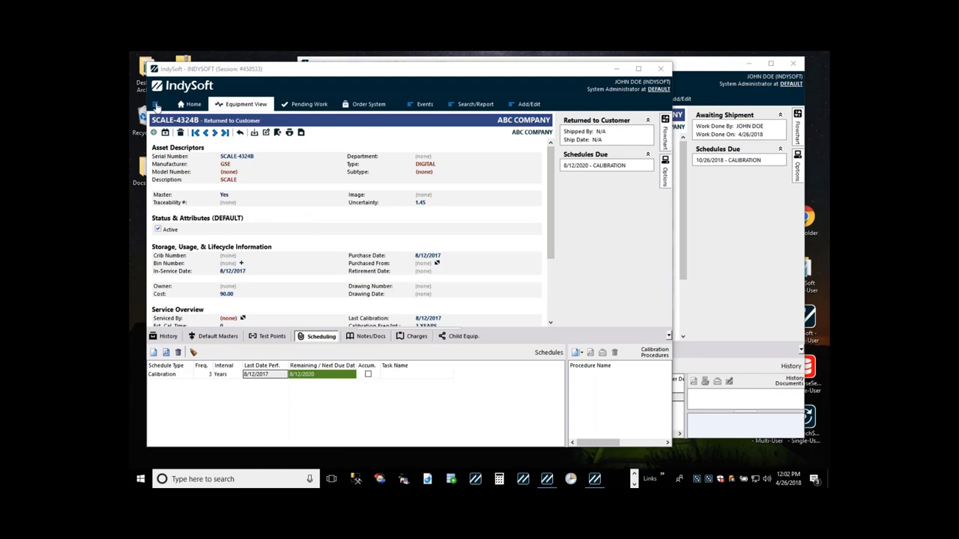
click(652, 69)
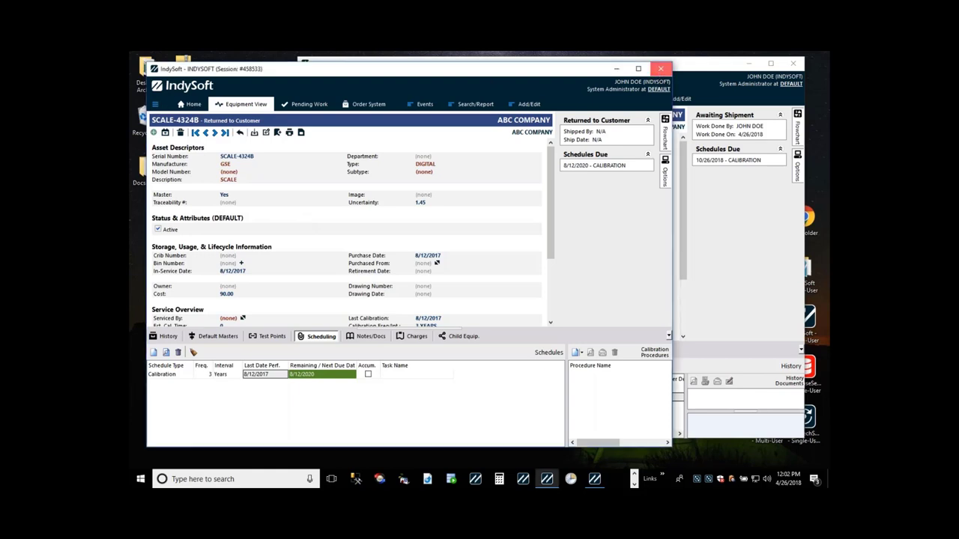
click(792, 64)
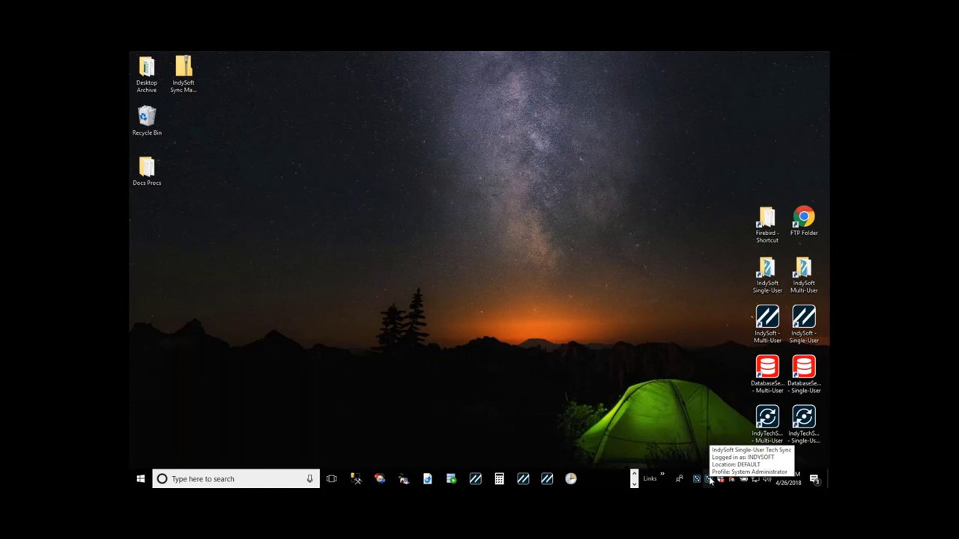
- Open User/Location - Tech Sync Settings from the Single-User Tech Sync tray icon menu
right_click(709, 479)
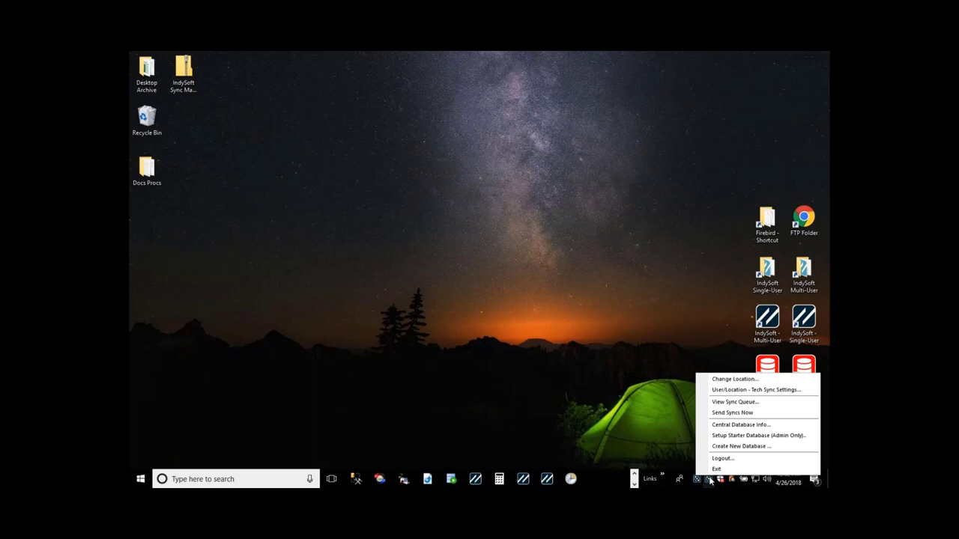
click(715, 389)
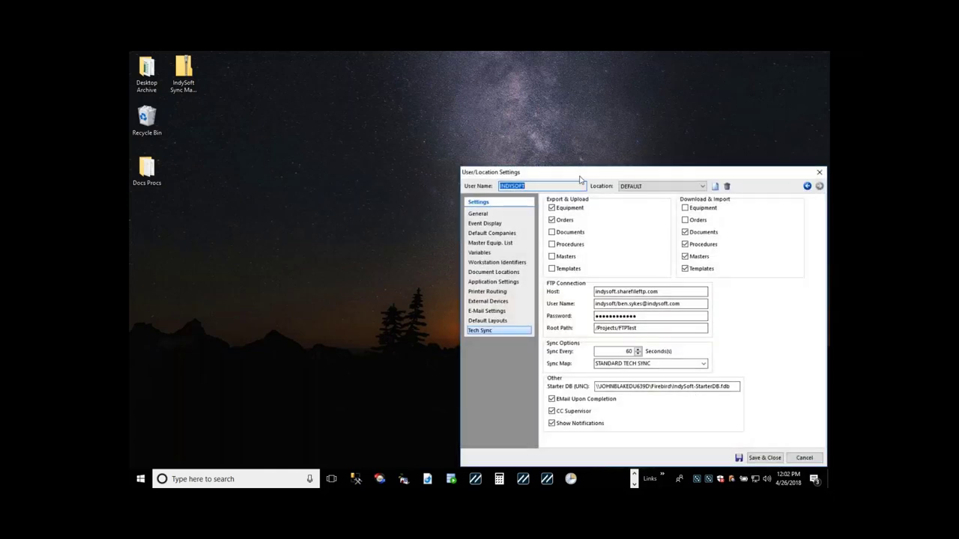
- Review the export, download, FTP Host and starter database settings, then cancel without saving
drag(579, 178, 564, 172)
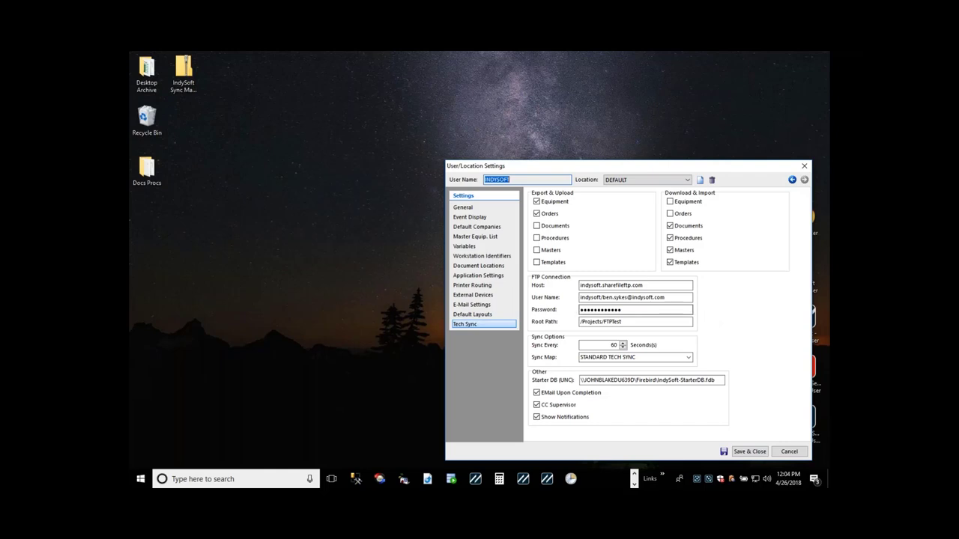
click(656, 285)
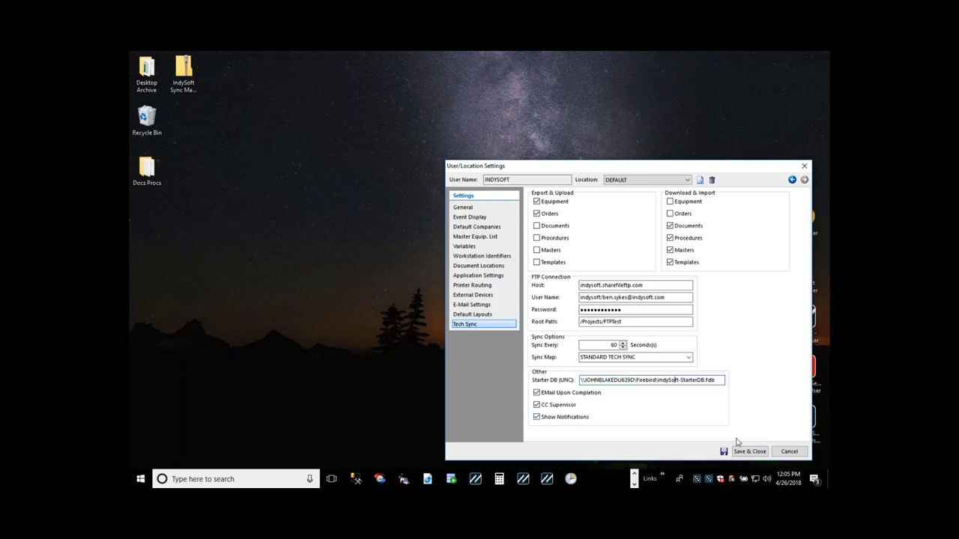
click(786, 454)
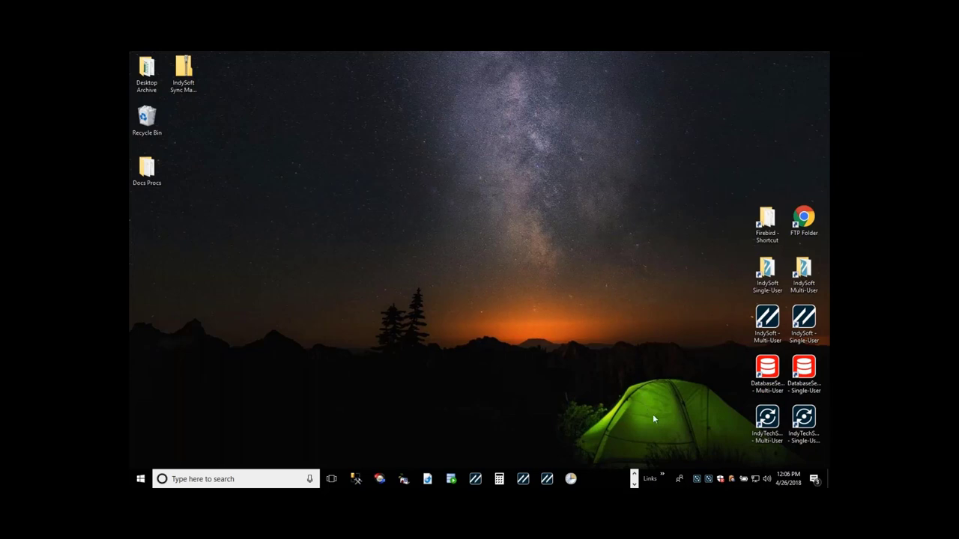
- Open Setup Starter Database (Admin Only) from the Multi-User Tech Sync tray menu
right_click(697, 480)
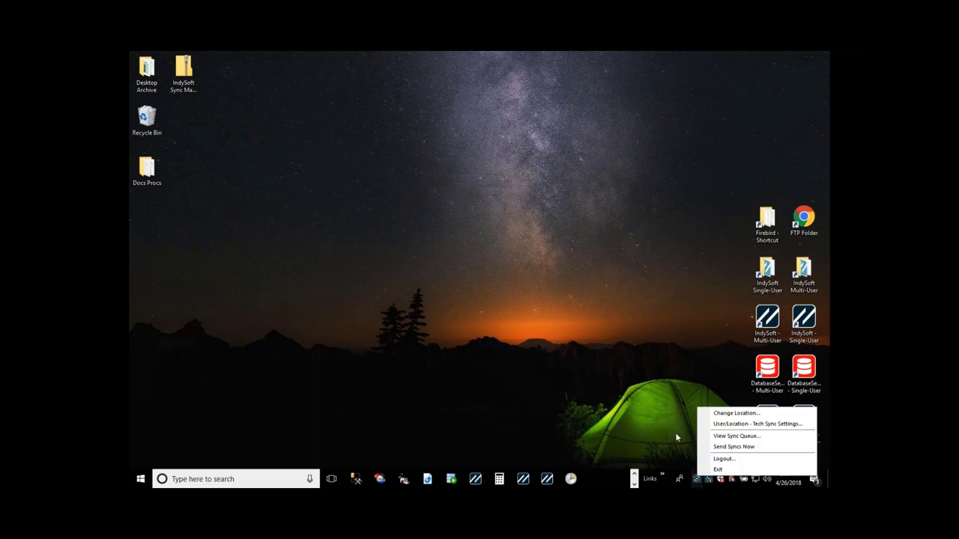
click(675, 433)
right_click(709, 480)
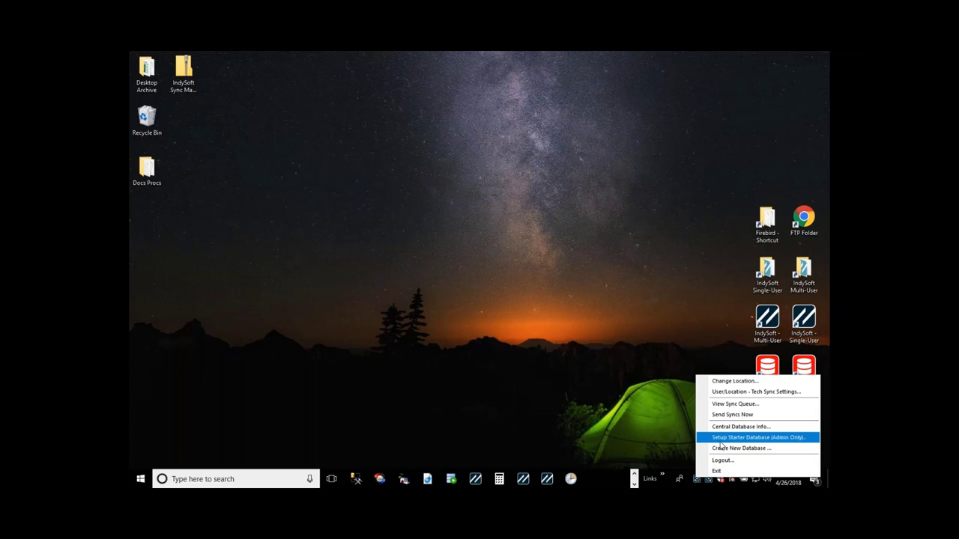
click(719, 440)
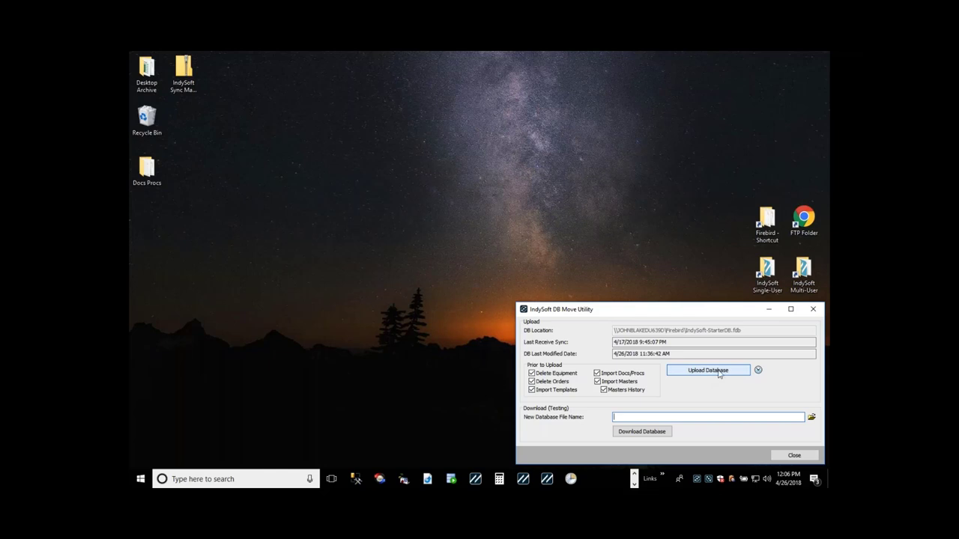
- Launch Windows Task Scheduler from the clock icon beside Upload Database
click(759, 372)
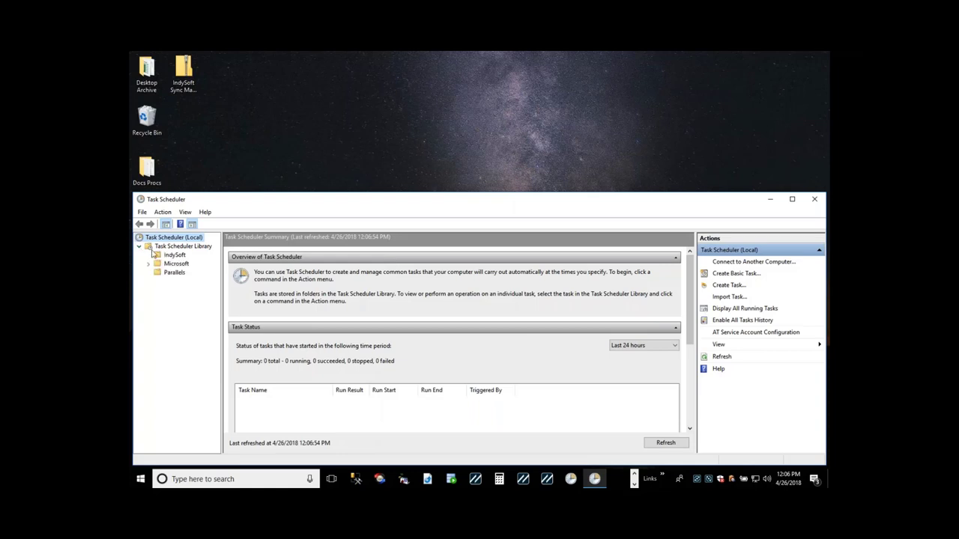
- Check the IndySoft - Create Weekly Starter DB task (Sundays 3:54 AM), then close Task Scheduler
click(166, 256)
click(300, 252)
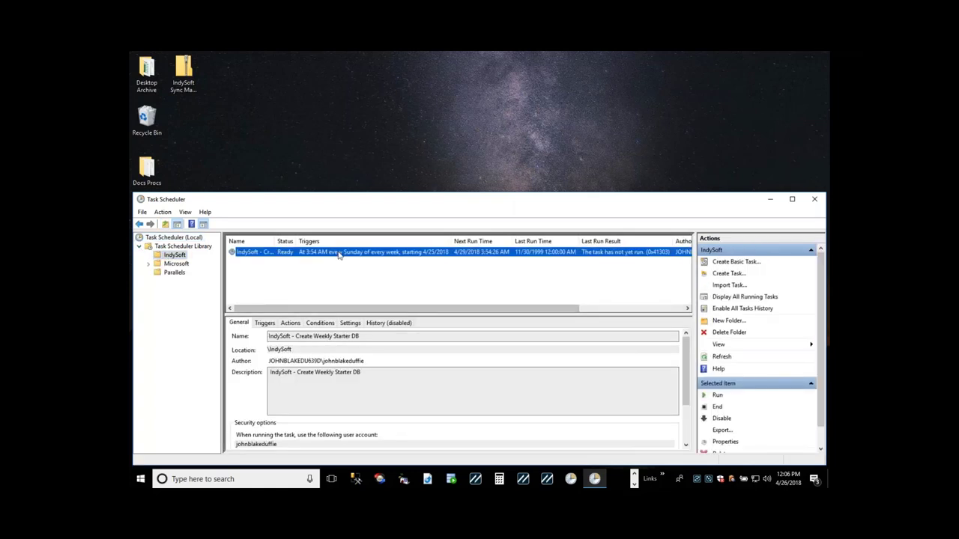
drag(275, 241, 330, 240)
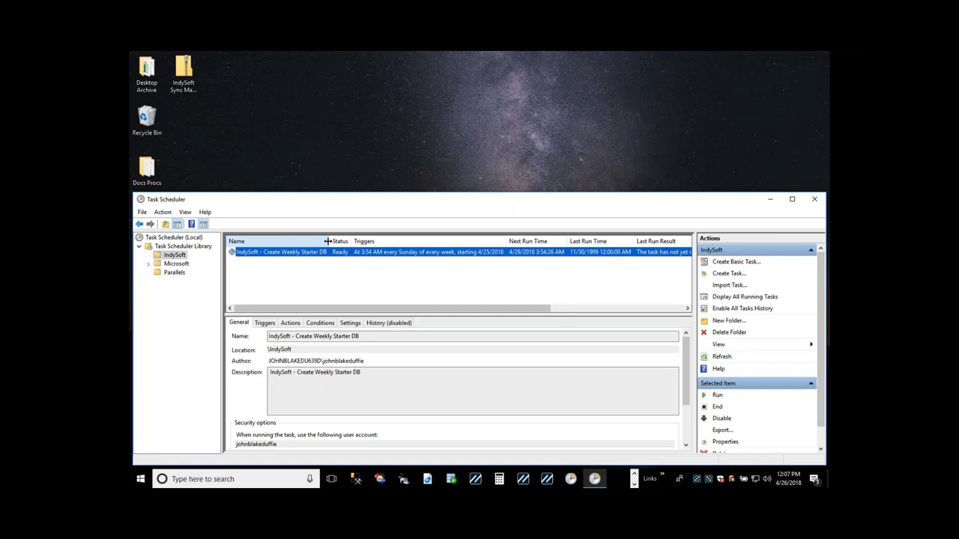
click(141, 200)
click(157, 271)
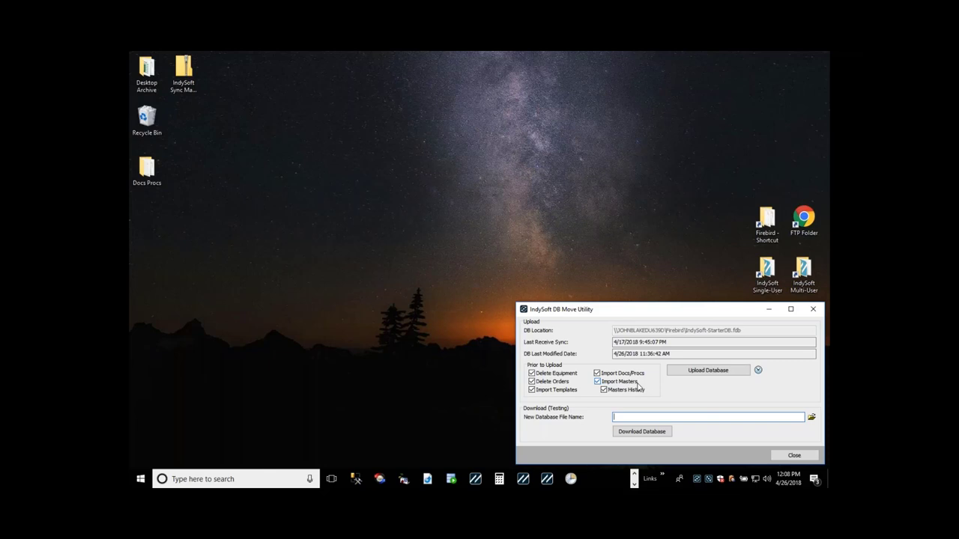
- View the Tech Sync tray menu without choosing anything, then close the DB Move Utility
right_click(708, 480)
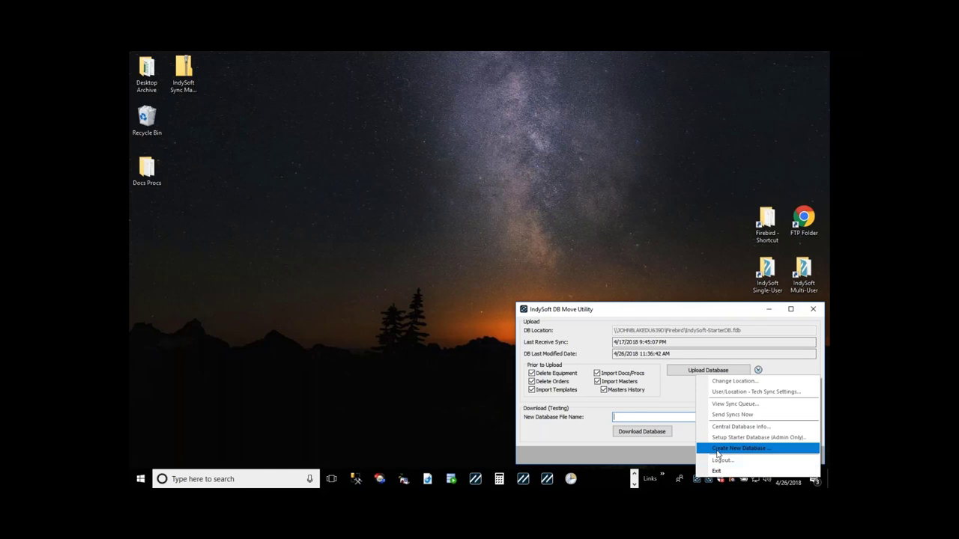
click(657, 457)
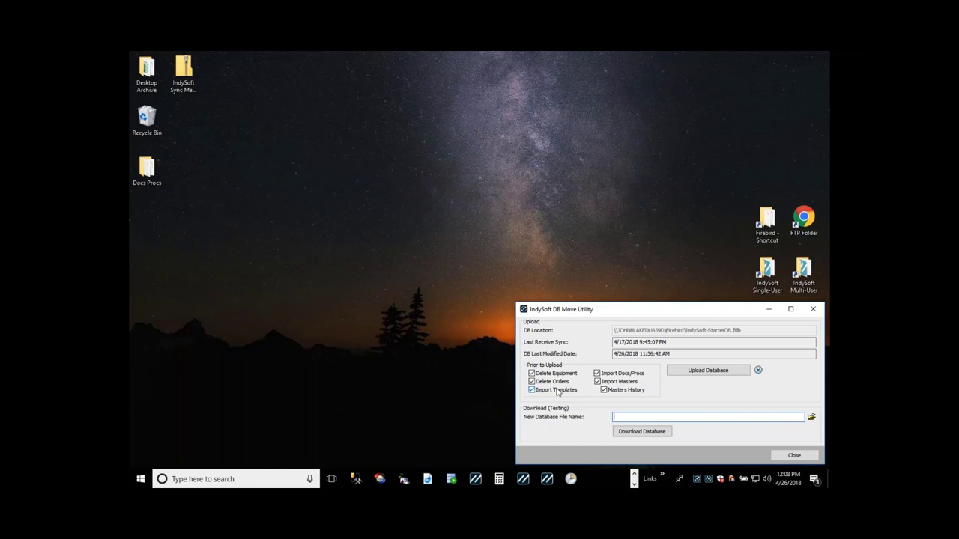
click(814, 312)
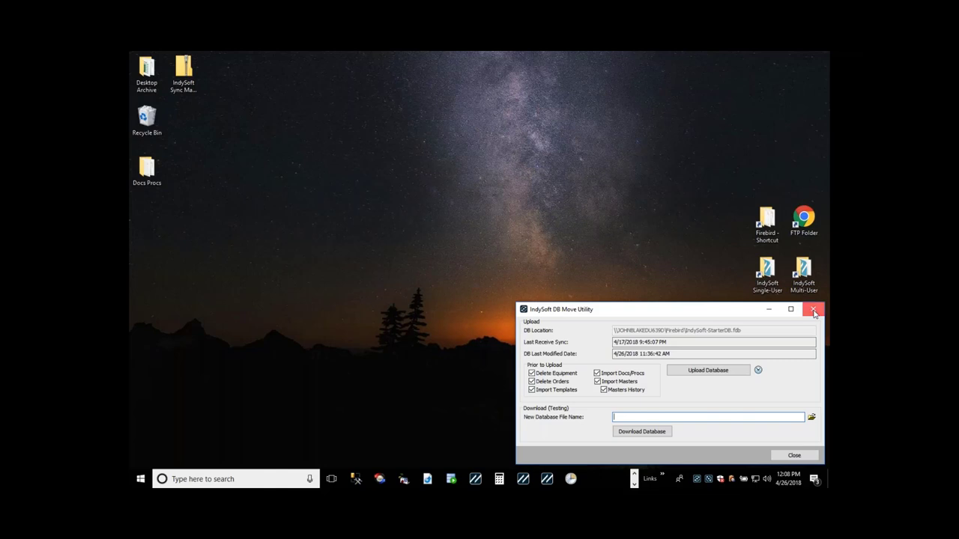